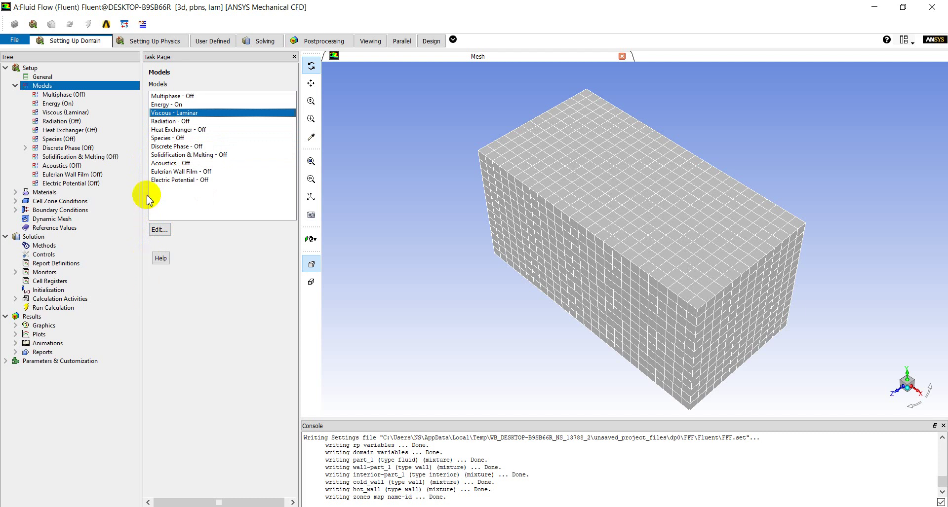
# Step: Review the energy and viscous entries in the list of physical models
pyautogui.click(16, 86)
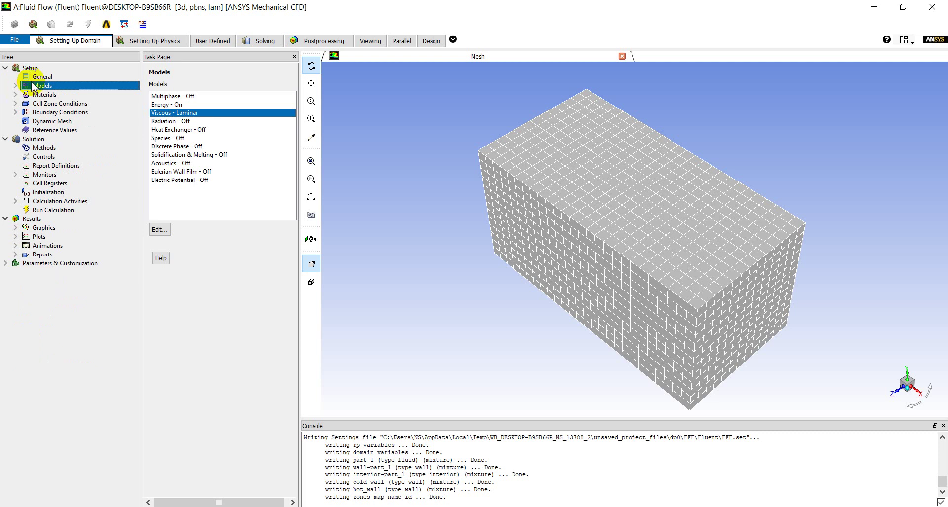
pyautogui.click(162, 104)
pyautogui.click(166, 113)
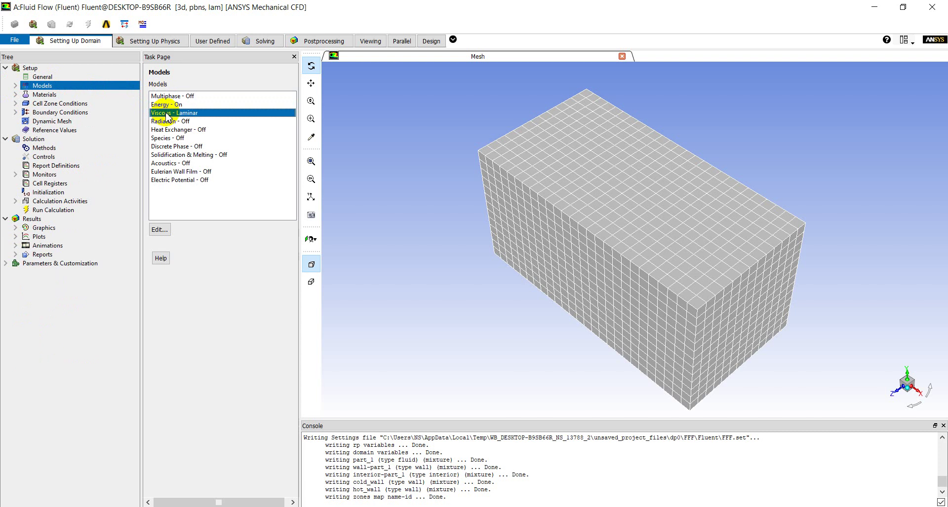
# Step: Open the fluid material air for editing from the materials list
pyautogui.click(64, 96)
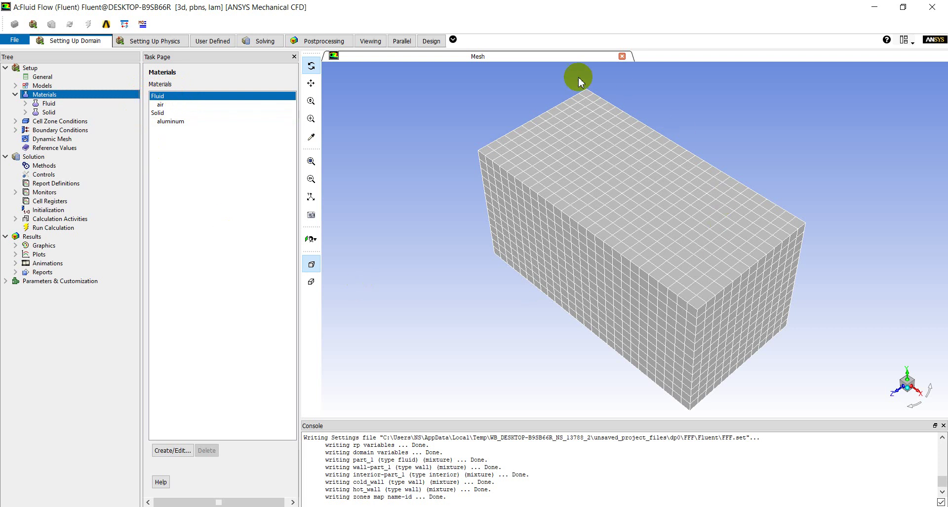
pyautogui.click(180, 122)
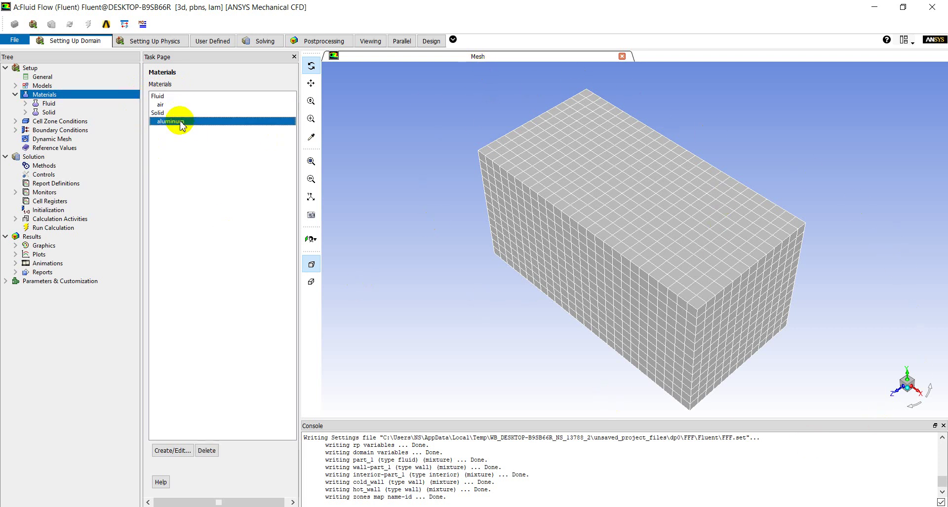
pyautogui.click(180, 114)
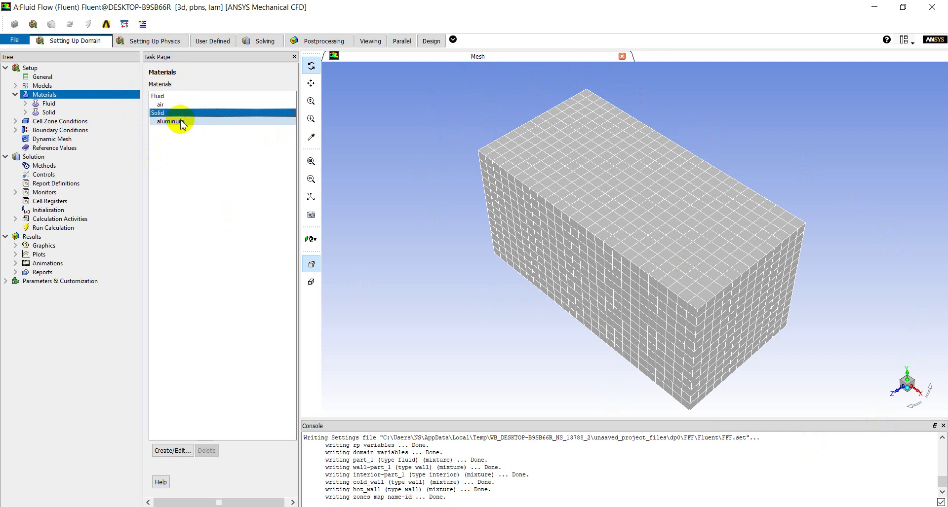
pyautogui.click(194, 98)
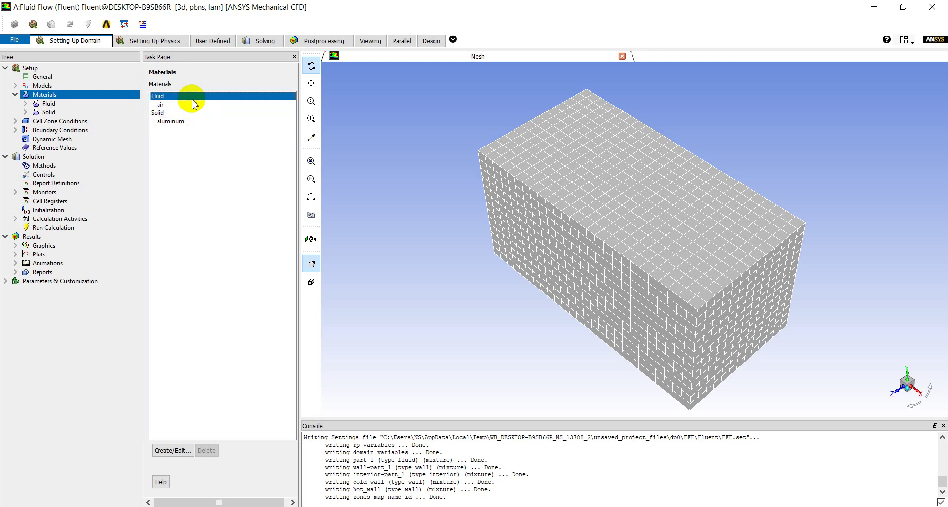
pyautogui.doubleClick(201, 96)
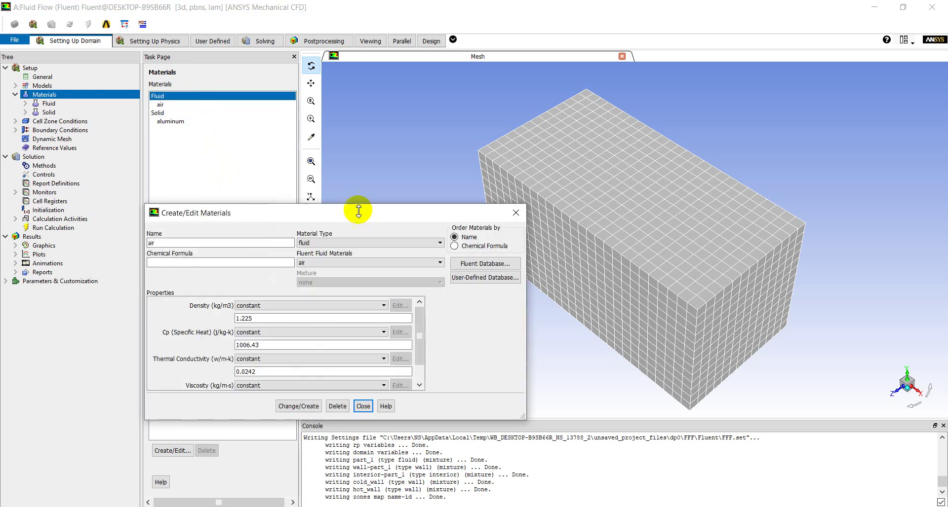
pyautogui.moveTo(370, 211); pyautogui.dragTo(361, 147)
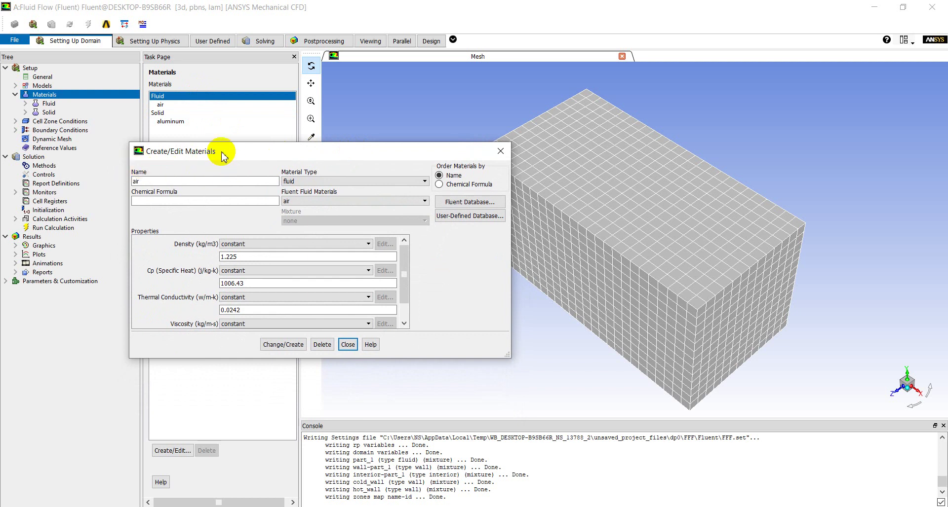
# Step: Examine air's name and its density, specific heat, thermal conductivity and viscosity
pyautogui.click(134, 182)
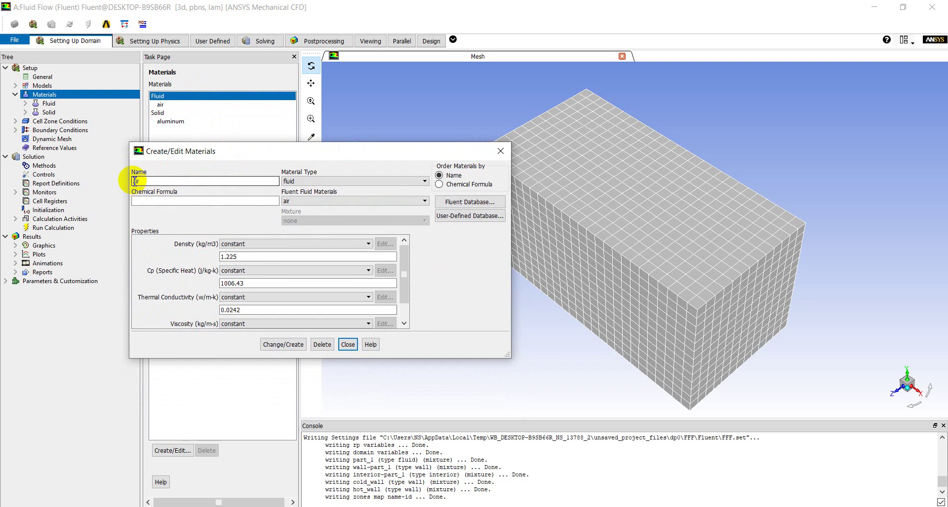
pyautogui.click(182, 200)
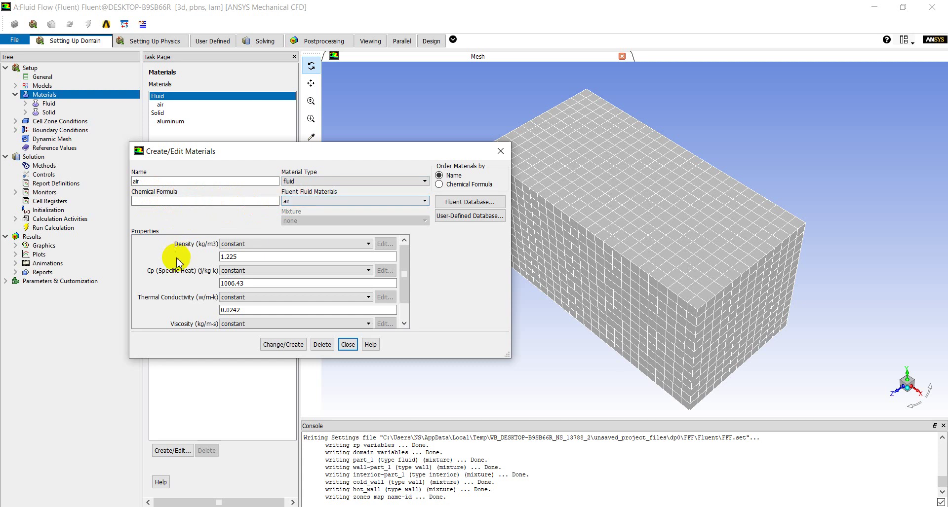
pyautogui.moveTo(405, 284); pyautogui.dragTo(380, 264)
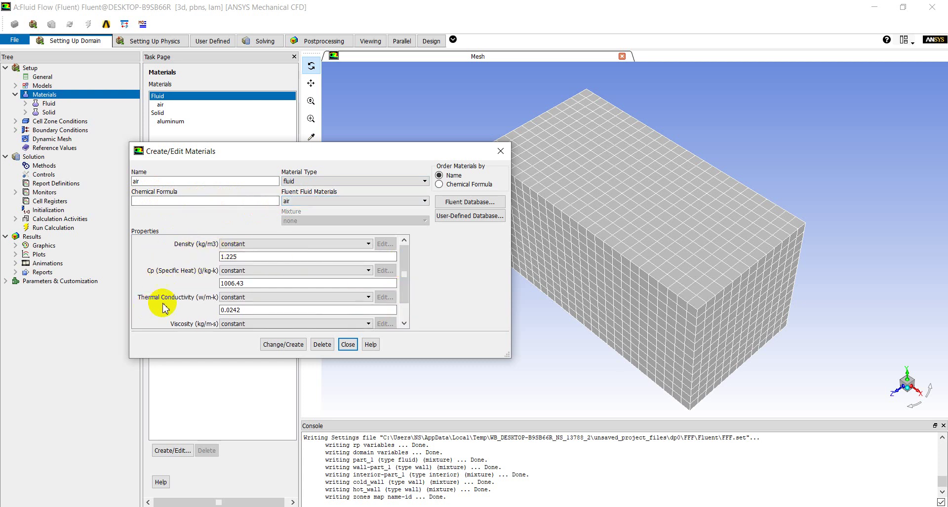
pyautogui.scroll(-1, 198, 311)
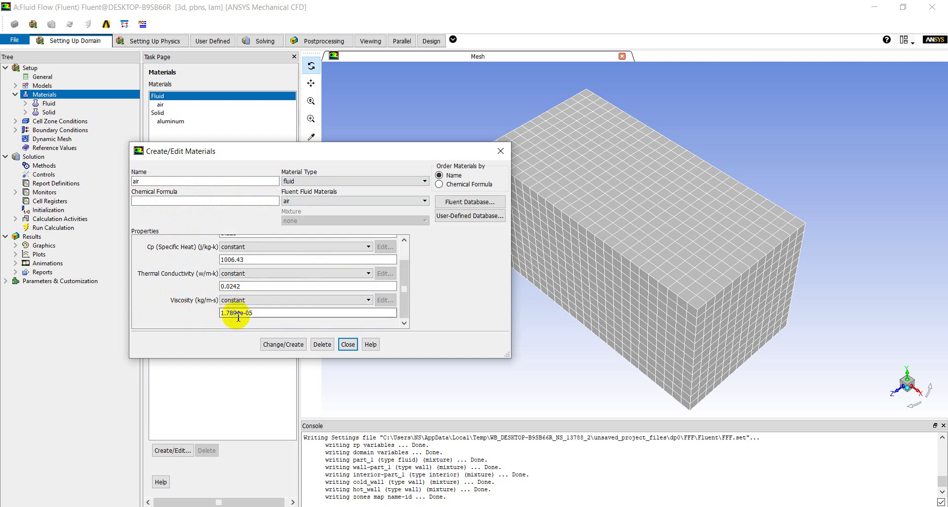
pyautogui.scroll(1, 311, 289)
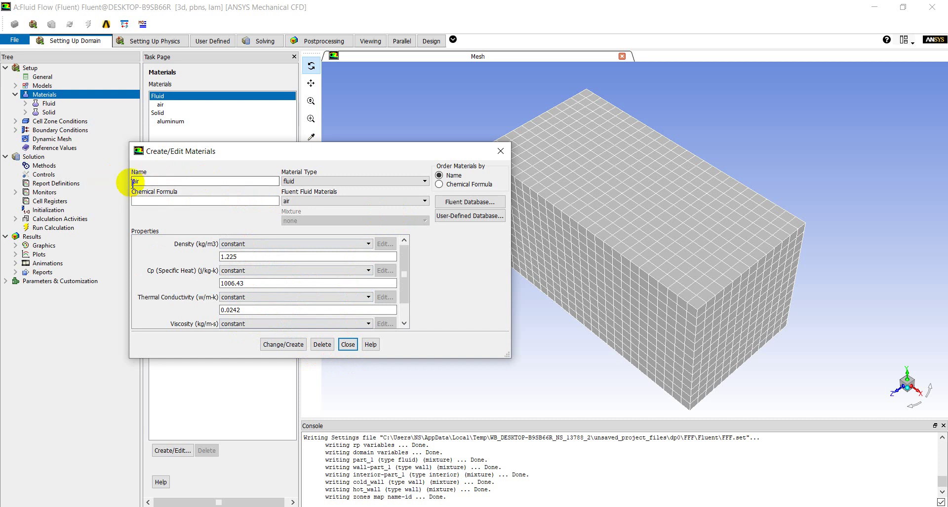
# Step: Browse the fluid materials in the Fluent database and leave it without copying any
pyautogui.click(439, 204)
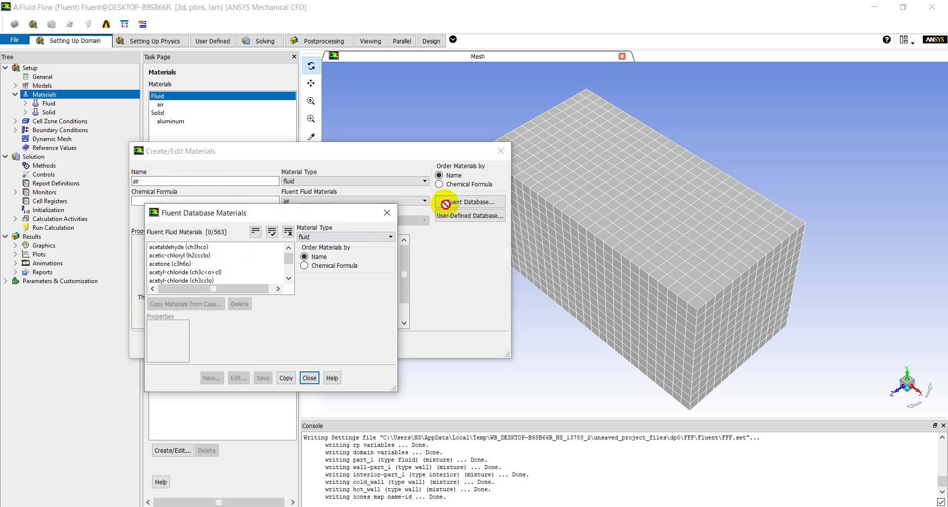
pyautogui.moveTo(321, 211); pyautogui.dragTo(340, 148)
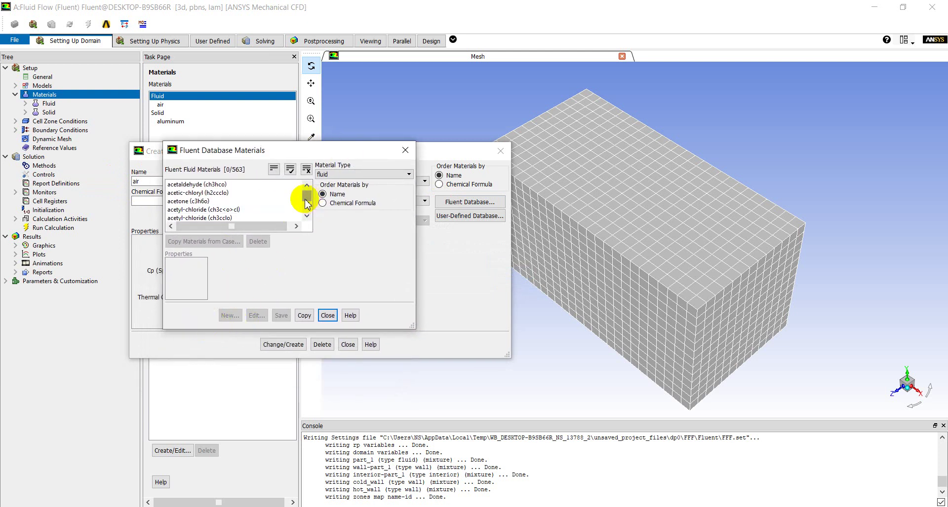
pyautogui.moveTo(306, 201)
pyautogui.mouseDown()
pyautogui.moveTo(307, 217)
pyautogui.moveTo(312, 188)
pyautogui.mouseUp()
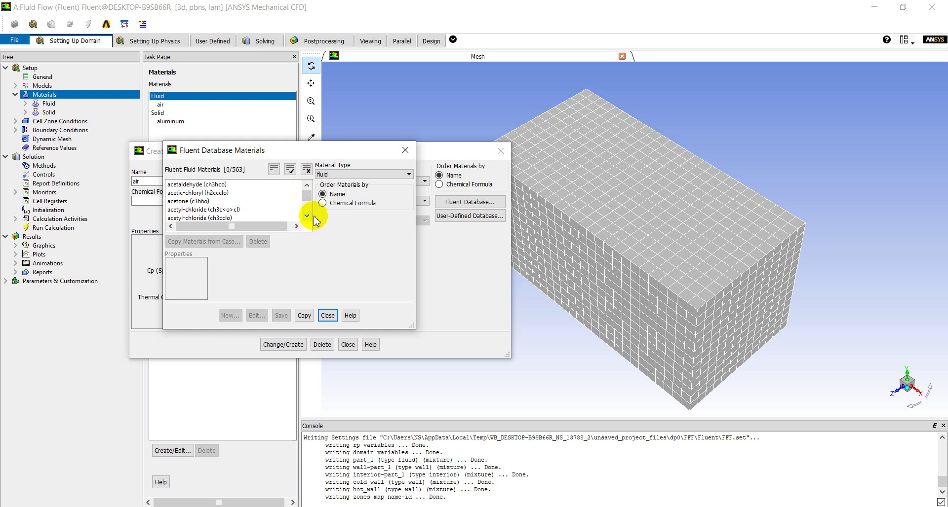
pyautogui.click(328, 315)
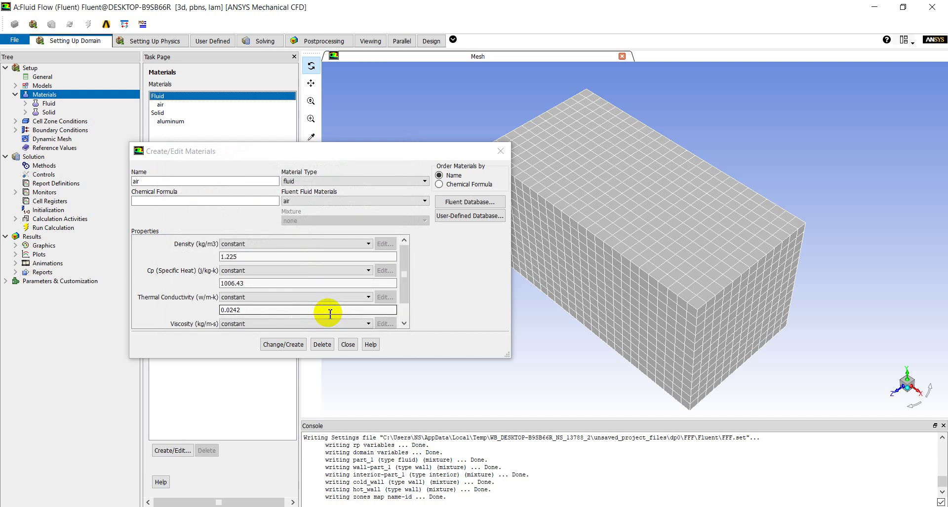
# Step: Check air's constant property values, from density through specific heat and thermal conductivity to viscosity
pyautogui.click(177, 180)
pyautogui.hotkey('ctrl', 'a')
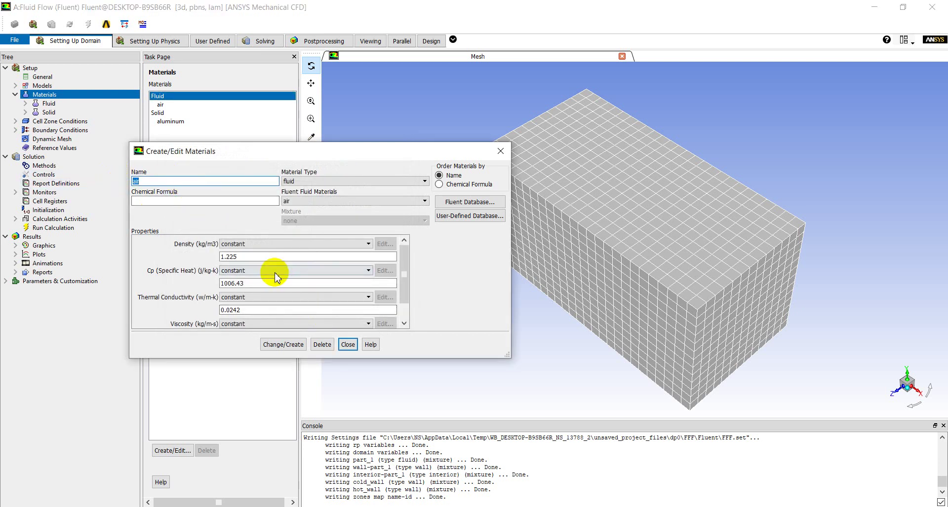
pyautogui.doubleClick(240, 283)
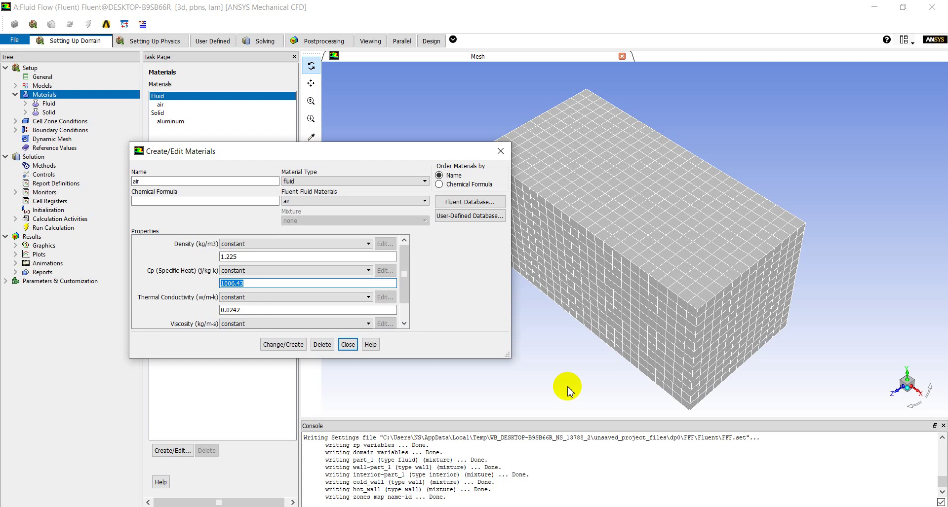
pyautogui.click(404, 323)
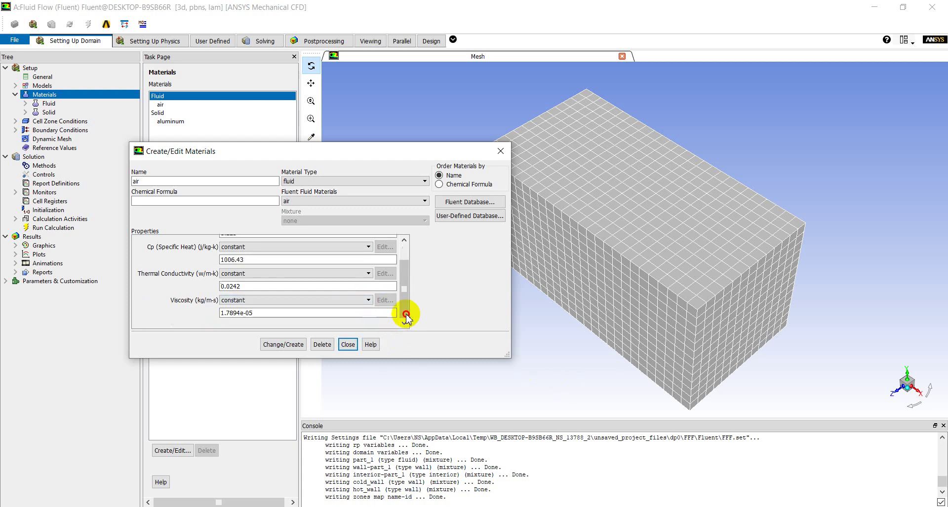
pyautogui.click(406, 309)
pyautogui.moveTo(405, 309); pyautogui.dragTo(401, 275)
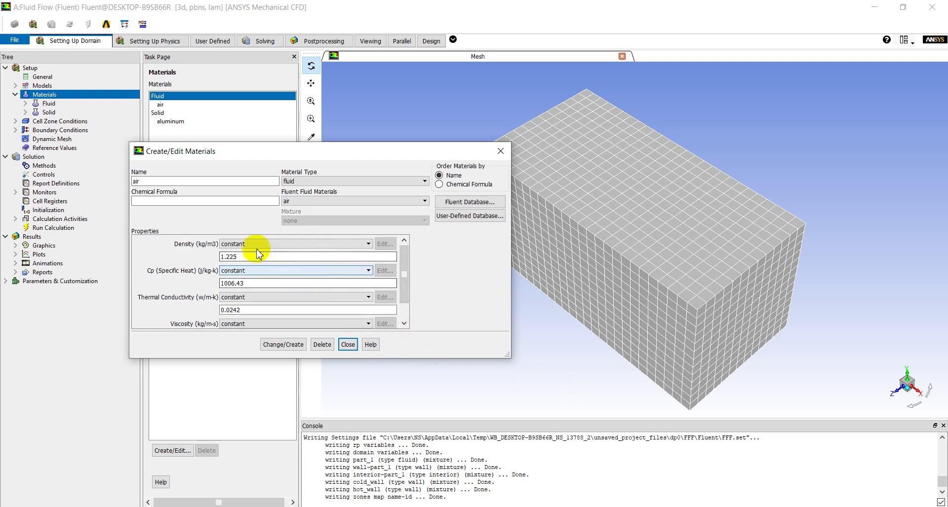
pyautogui.doubleClick(239, 257)
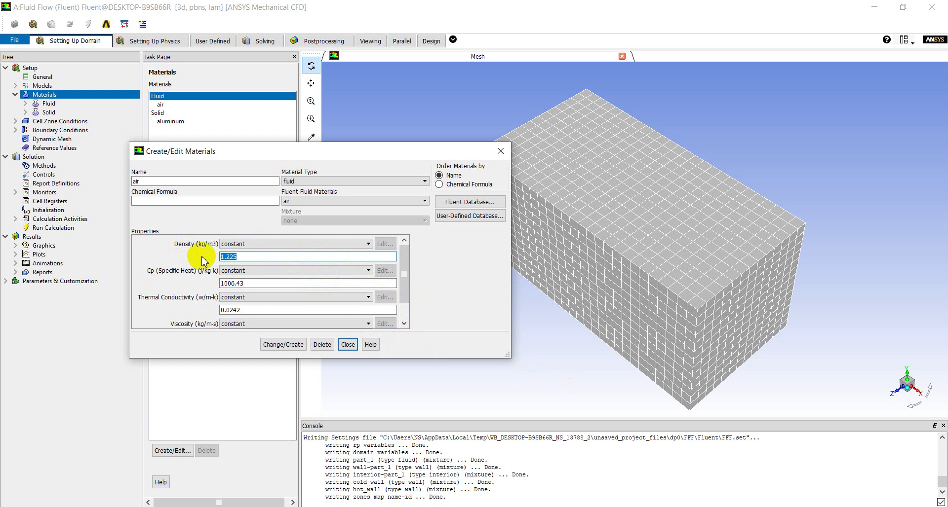
# Step: Set the density model of air to ideal-gas, apply the material change and check it in the reopened material
pyautogui.click(254, 245)
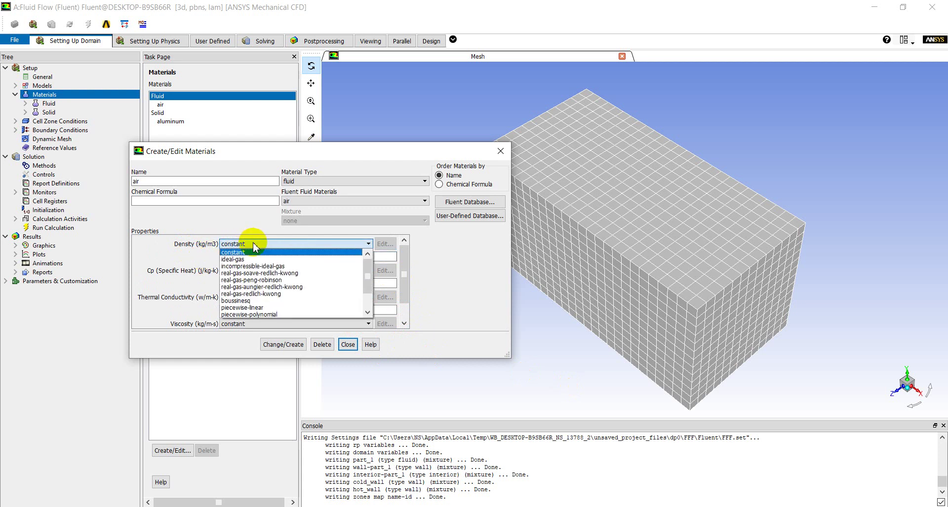
pyautogui.click(254, 245)
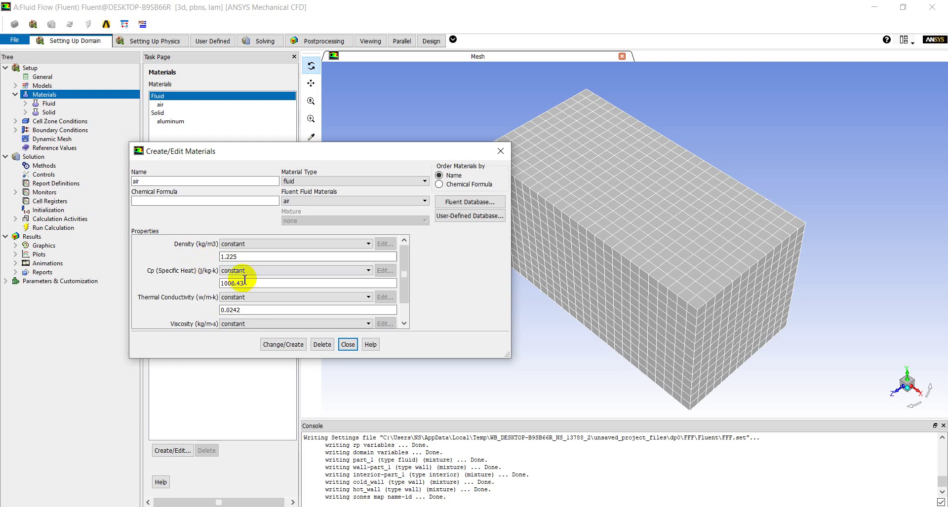
pyautogui.click(273, 245)
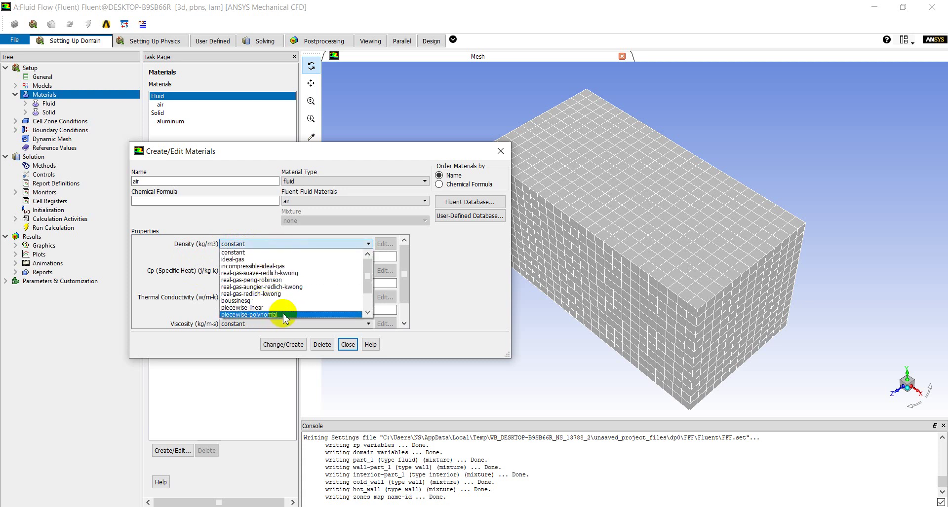
pyautogui.click(252, 261)
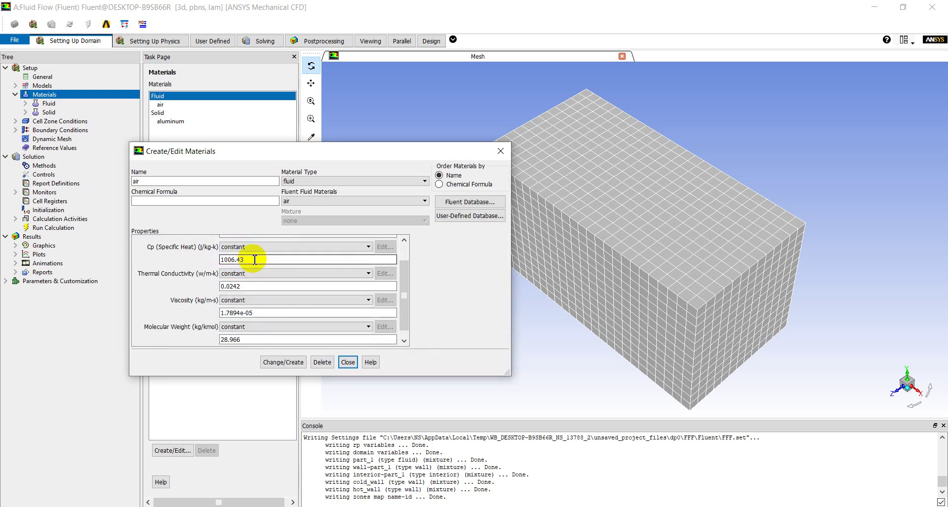
pyautogui.scroll(2, 402, 249)
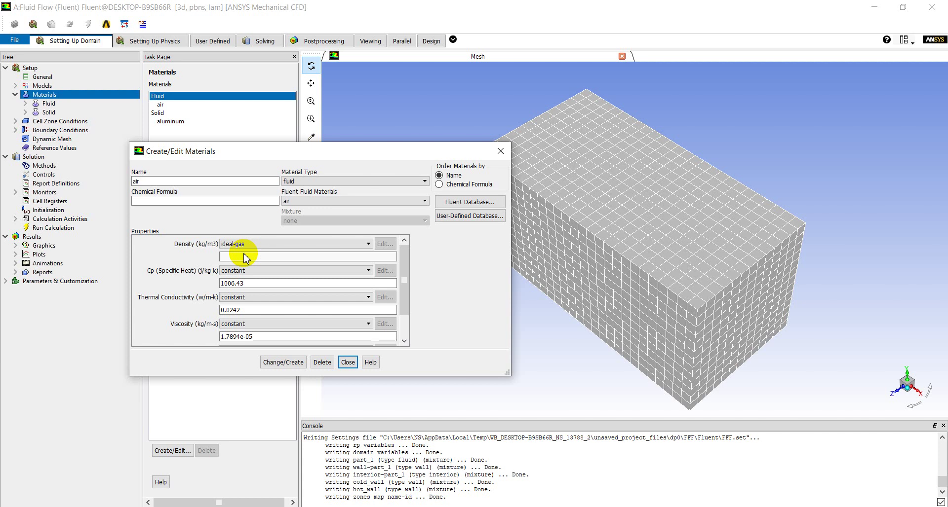
pyautogui.click(277, 363)
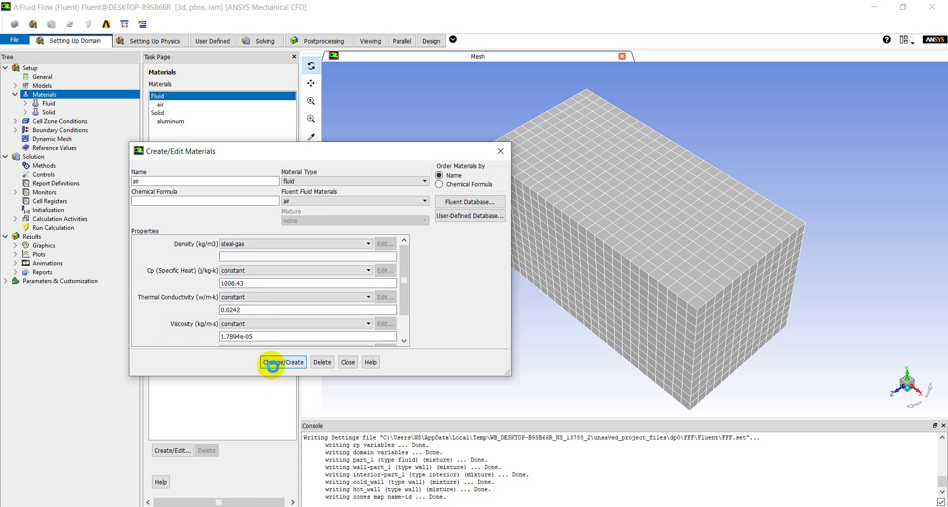
pyautogui.click(348, 363)
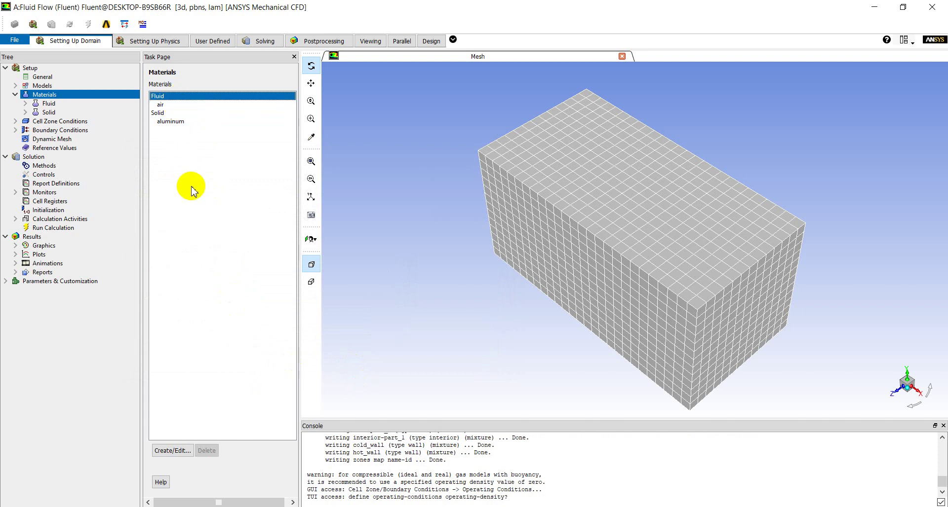
pyautogui.doubleClick(177, 106)
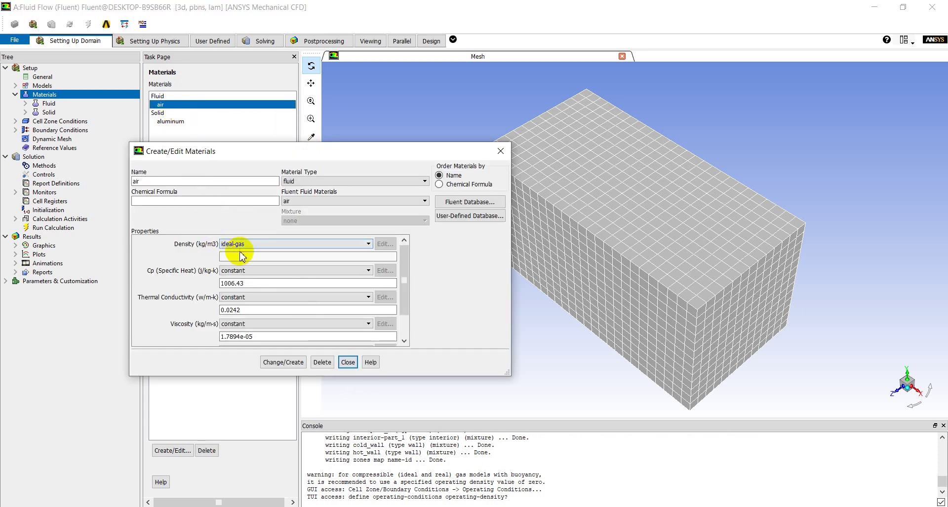
pyautogui.click(347, 363)
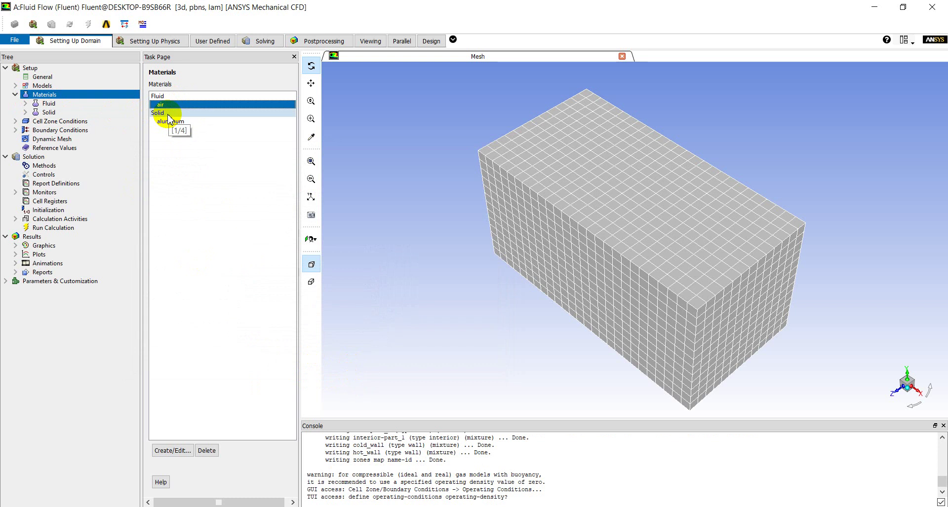
# Step: Open the cell zone conditions and examine the zone type options for part_1
pyautogui.click(15, 94)
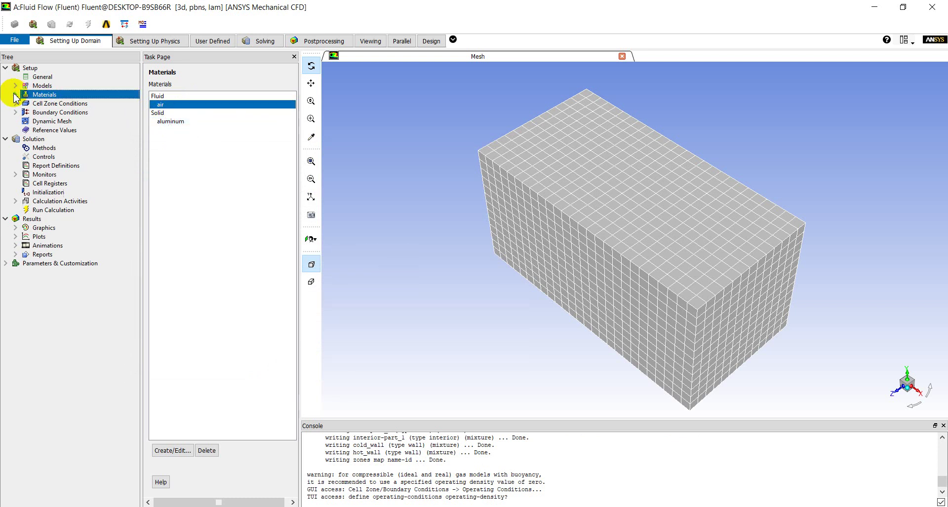
pyautogui.click(46, 103)
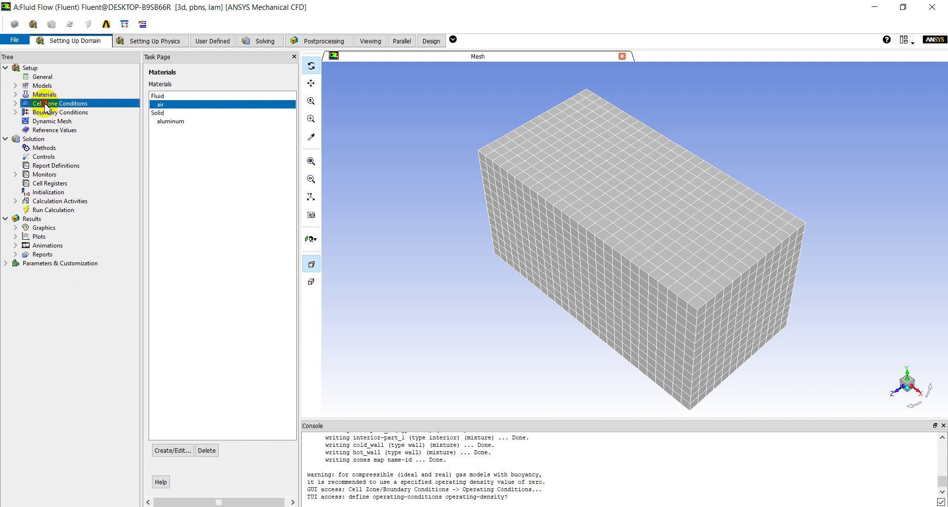
pyautogui.doubleClick(46, 103)
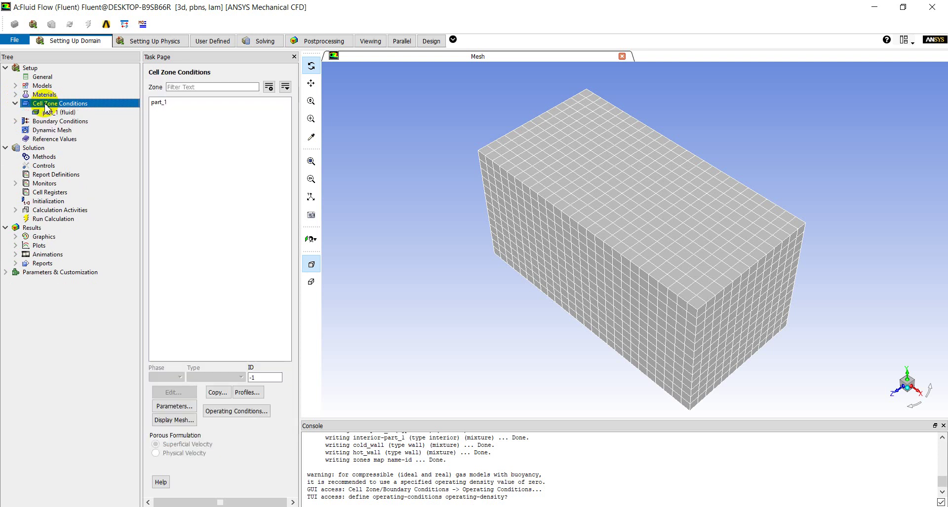
pyautogui.click(157, 103)
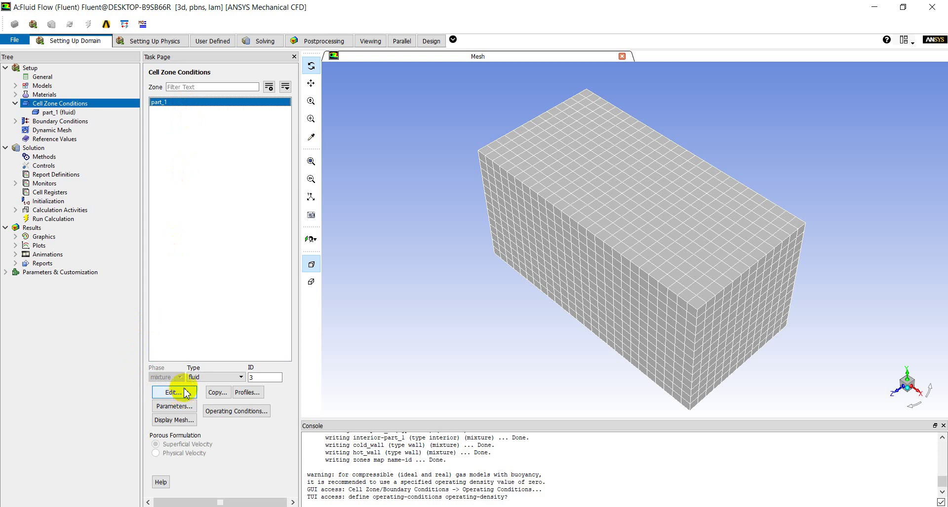
pyautogui.click(212, 378)
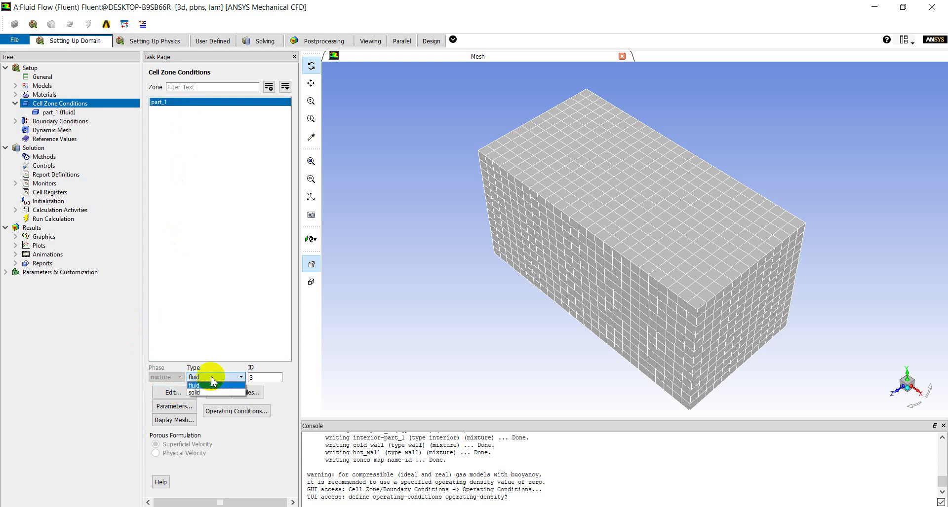
pyautogui.click(212, 381)
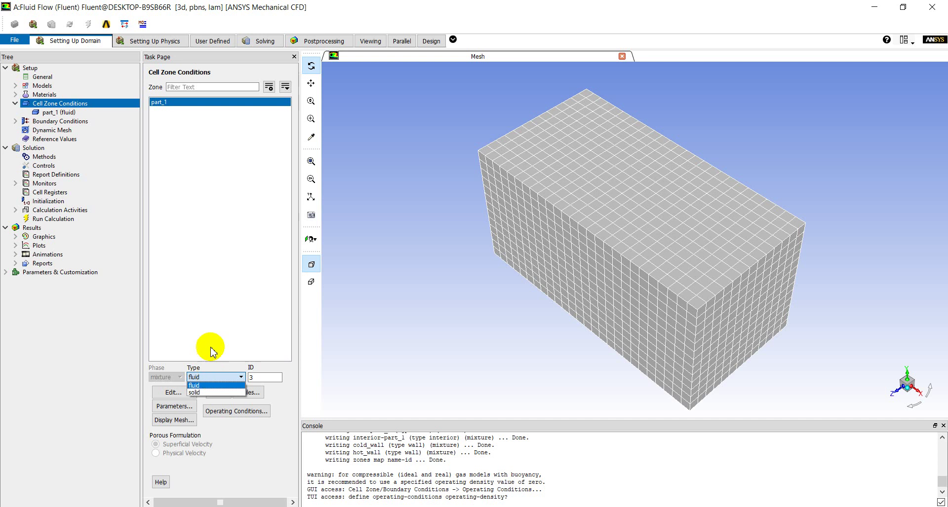
# Step: Check the material assigned to part_1 in its fluid zone settings and leave them without changes
pyautogui.click(163, 395)
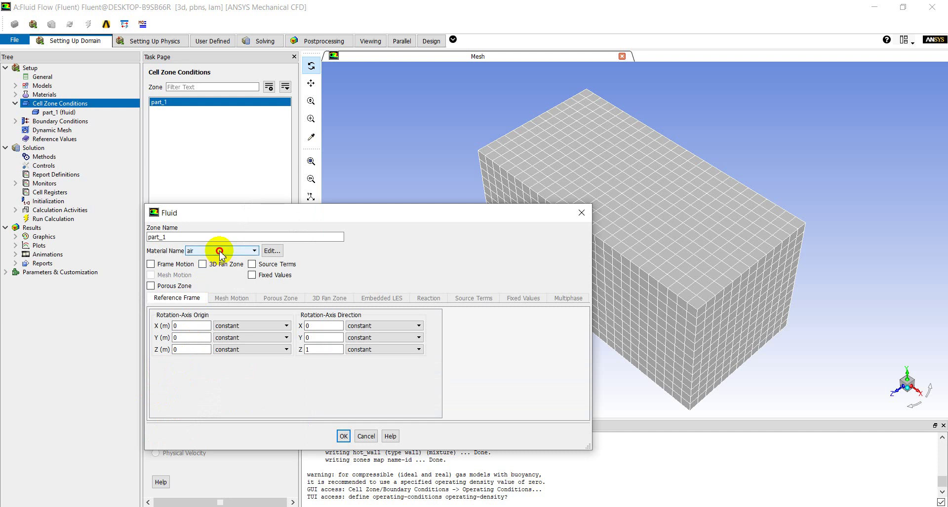
pyautogui.click(217, 250)
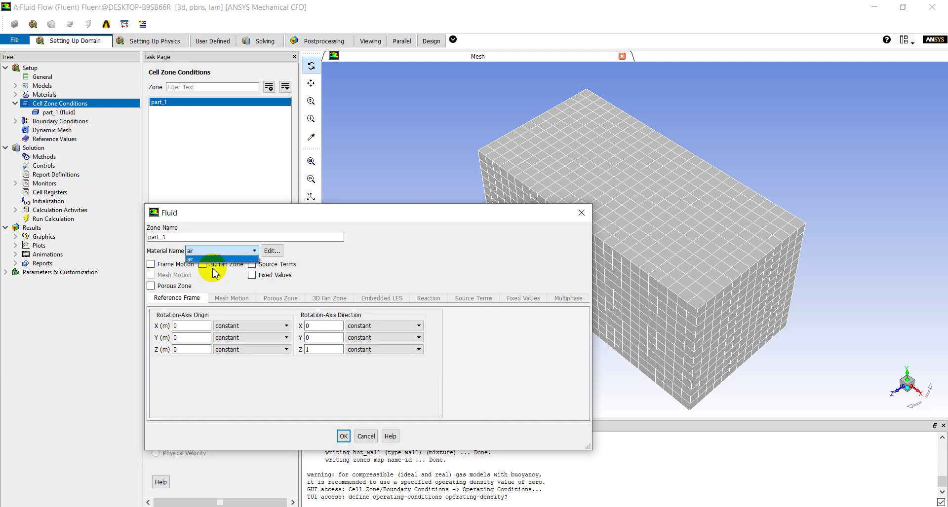
pyautogui.click(251, 216)
pyautogui.click(371, 435)
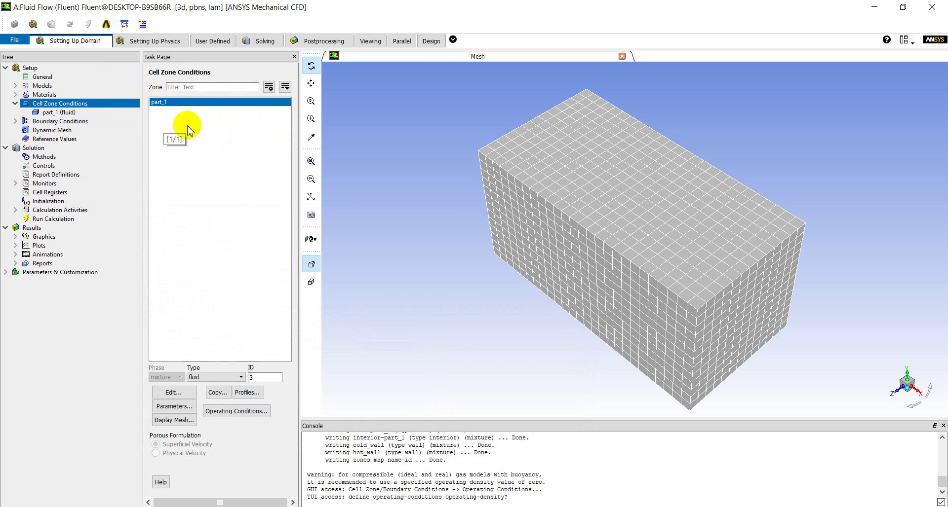
# Step: Show the boundary conditions of the model with their list of zones
pyautogui.click(64, 122)
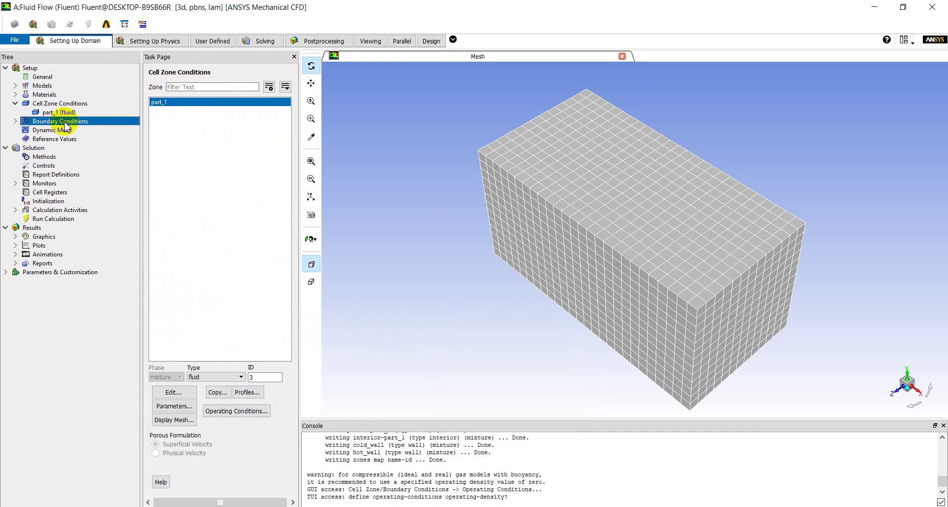
pyautogui.doubleClick(33, 105)
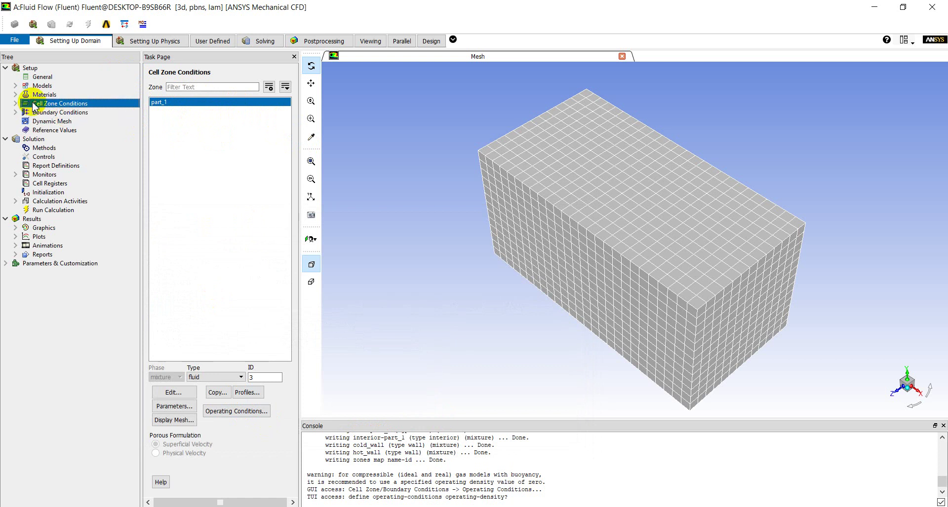
pyautogui.doubleClick(37, 113)
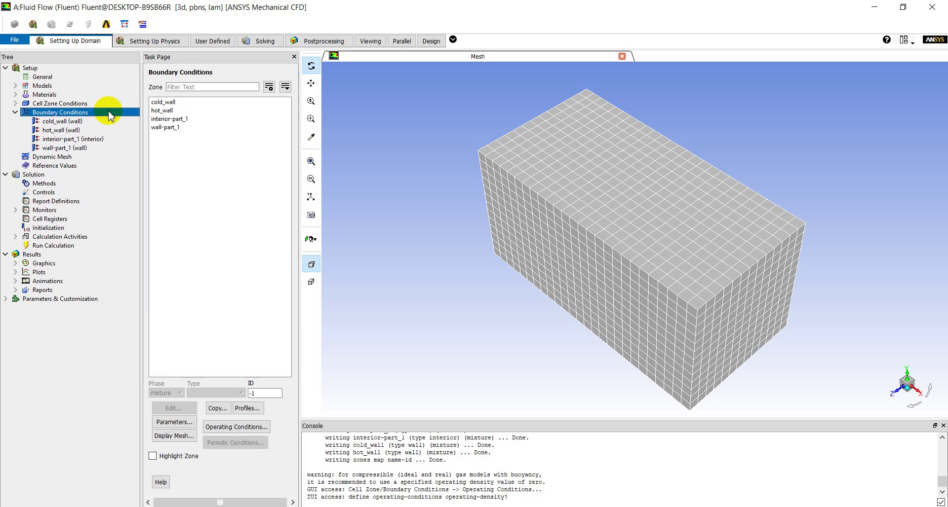
# Step: Check the boundary types assigned to cold_wall, hot_wall and wall-part_1
pyautogui.click(158, 102)
pyautogui.click(159, 112)
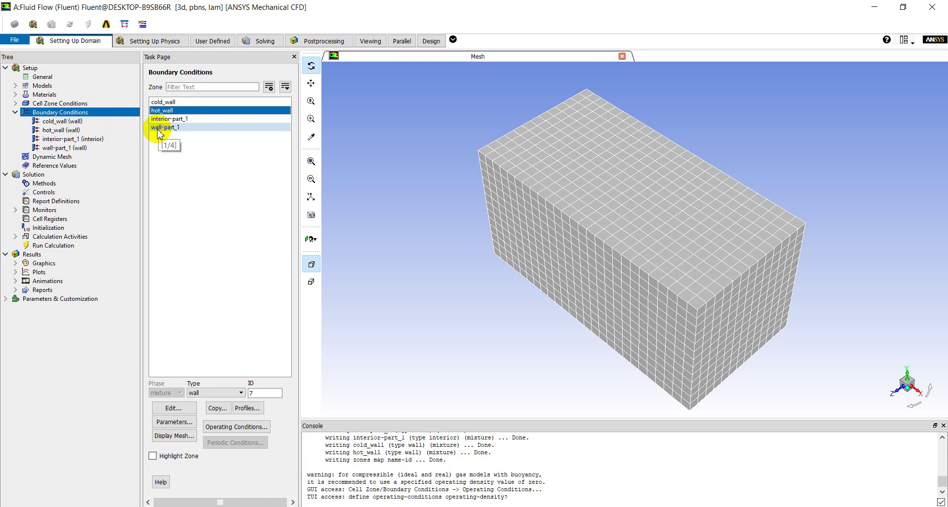
pyautogui.click(158, 129)
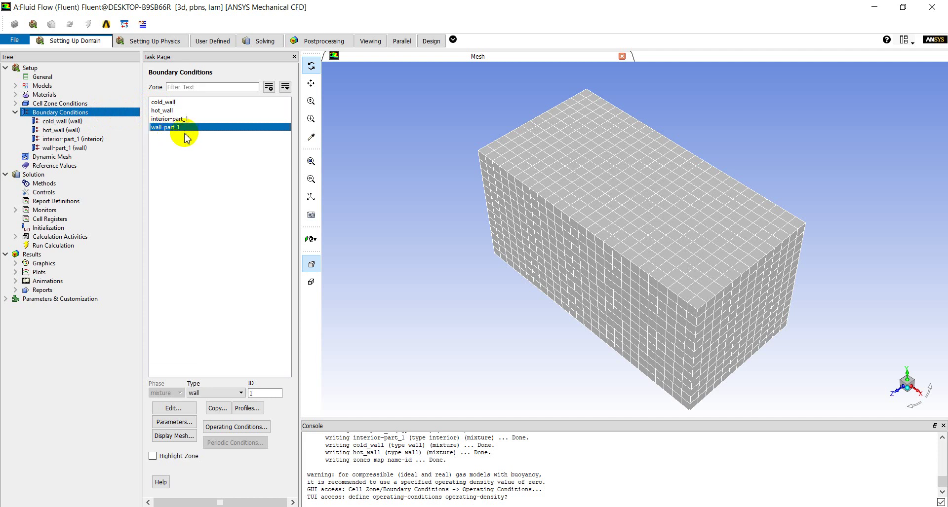
pyautogui.click(218, 393)
pyautogui.click(217, 396)
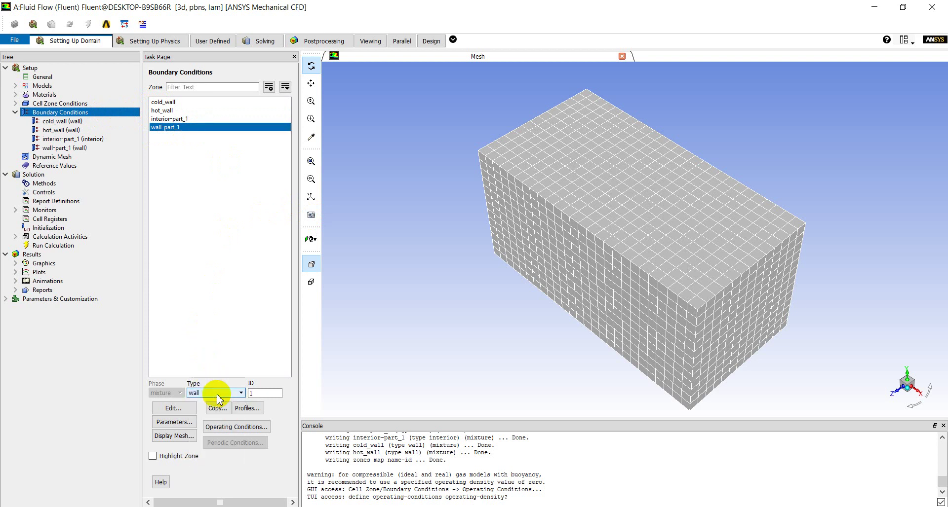
# Step: Browse the boundary types available for cold_wall without changing its type, and review the other wall zones
pyautogui.click(200, 103)
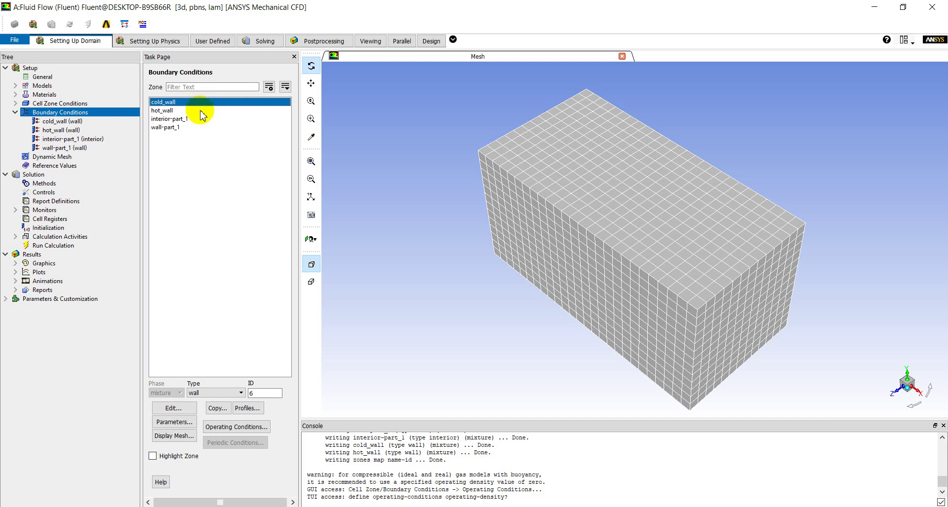
pyautogui.click(217, 394)
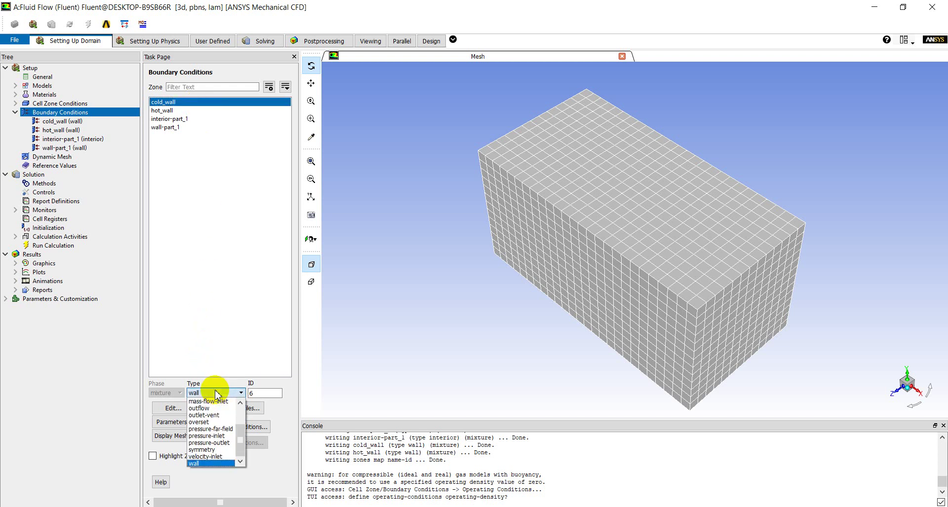
pyautogui.click(235, 267)
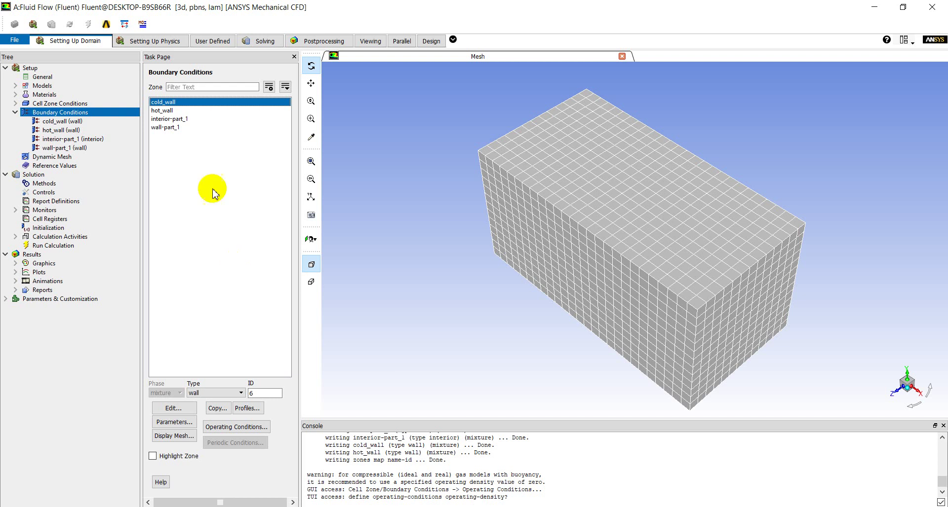
pyautogui.click(181, 127)
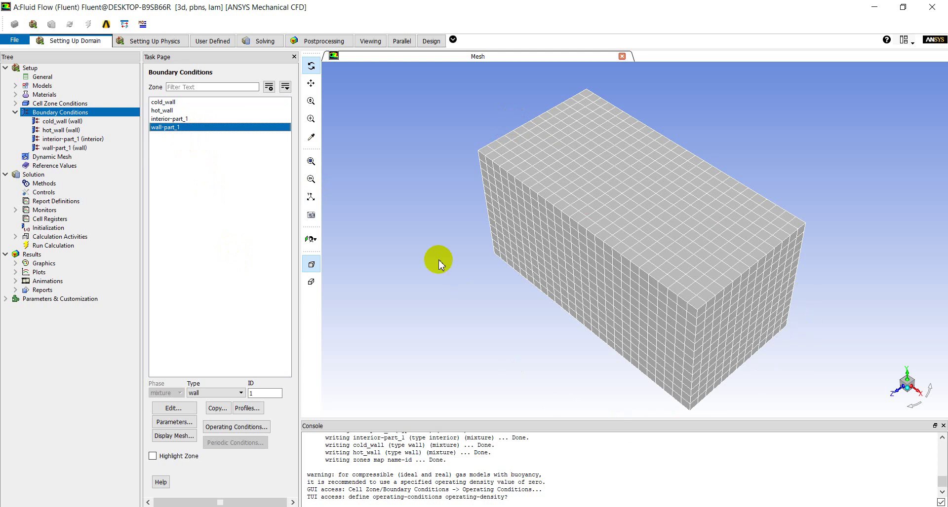
pyautogui.click(161, 110)
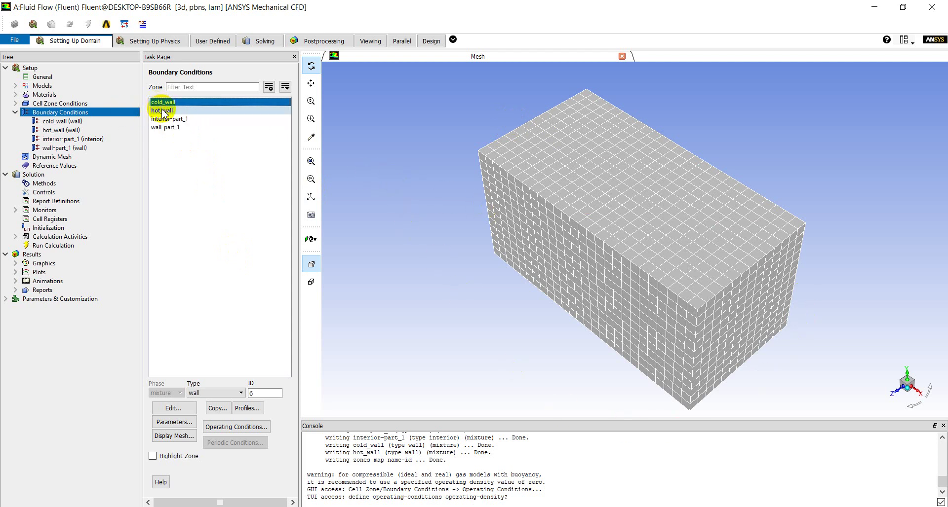
pyautogui.click(170, 127)
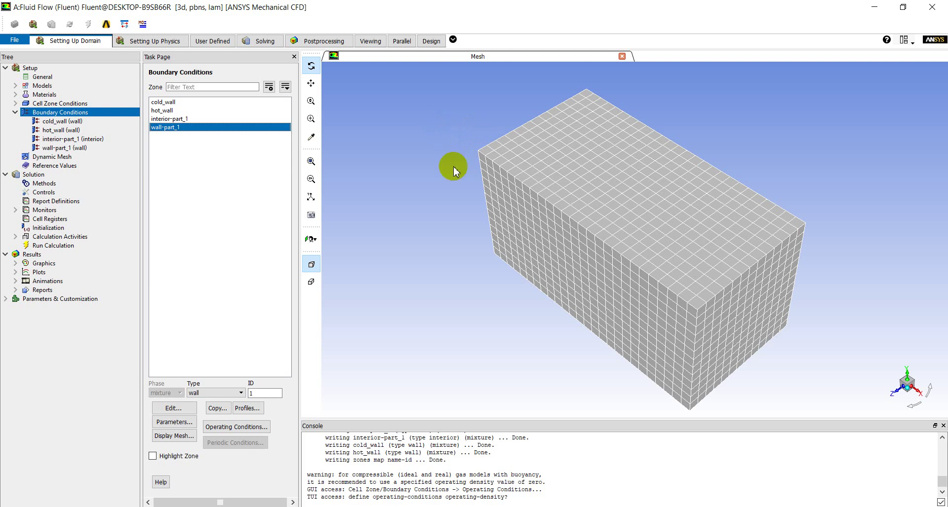
# Step: Open the wall settings of the cold_wall boundary and check its zone name
pyautogui.click(160, 102)
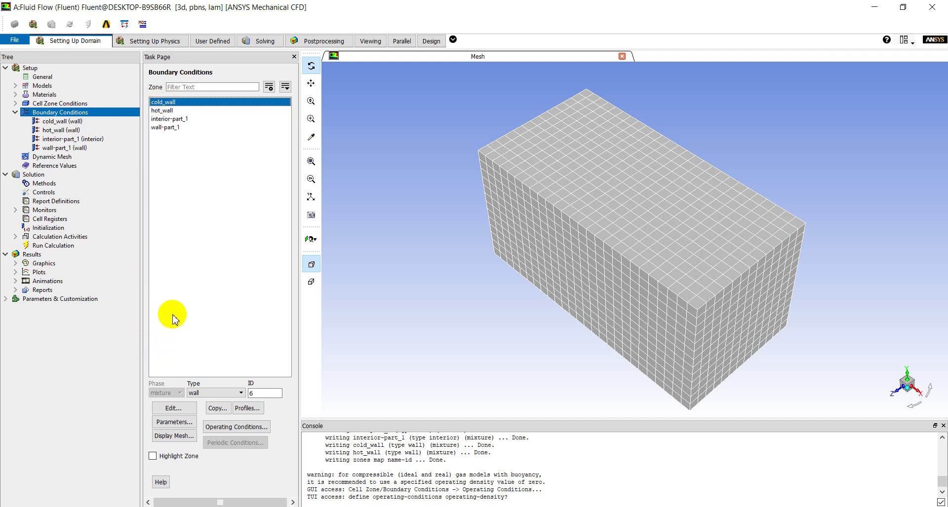
pyautogui.click(173, 409)
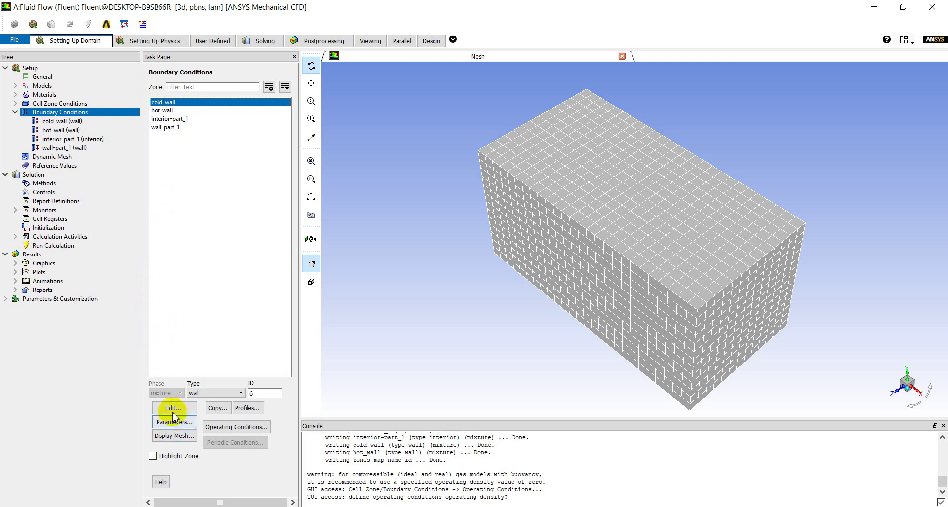
pyautogui.doubleClick(192, 103)
pyautogui.moveTo(220, 211); pyautogui.dragTo(207, 139)
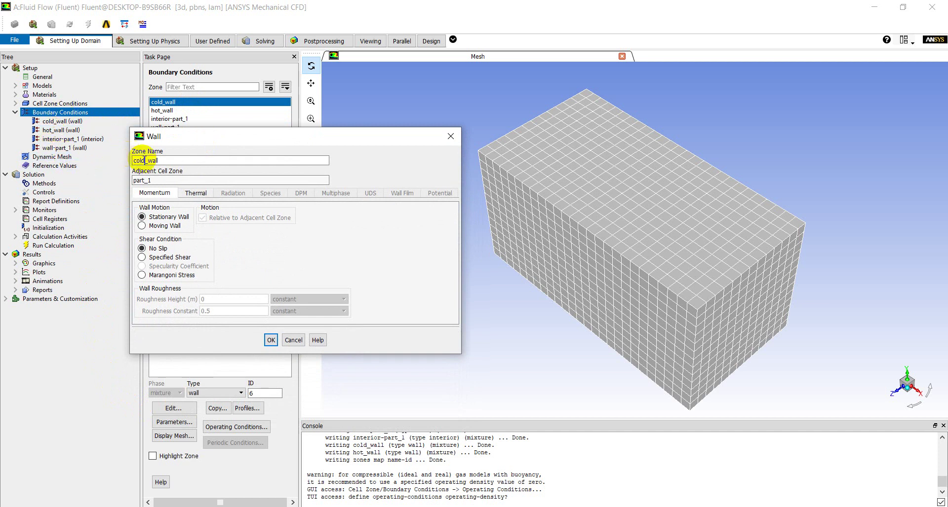
pyautogui.moveTo(159, 160); pyautogui.dragTo(126, 168)
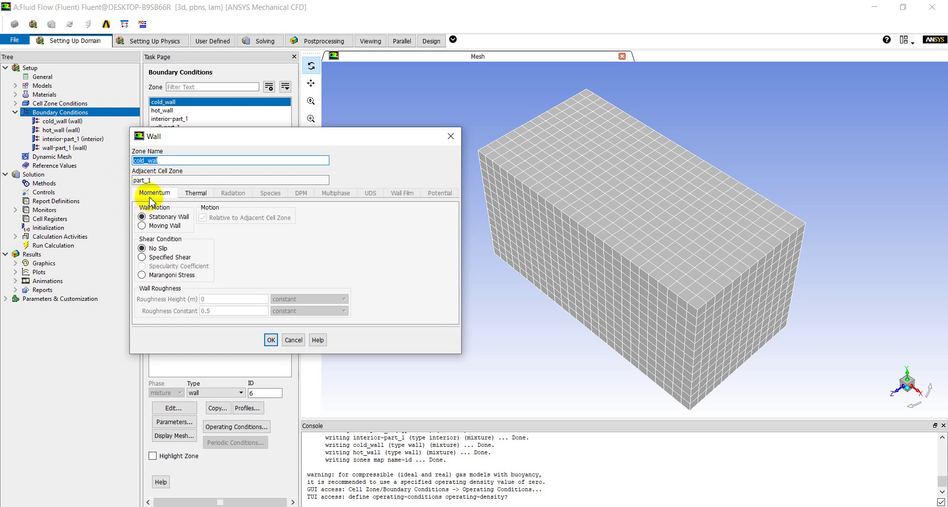
# Step: Compare the momentum and thermal settings of cold_wall, including wall motion, shear condition and thermal conditions
pyautogui.click(194, 193)
pyautogui.click(155, 194)
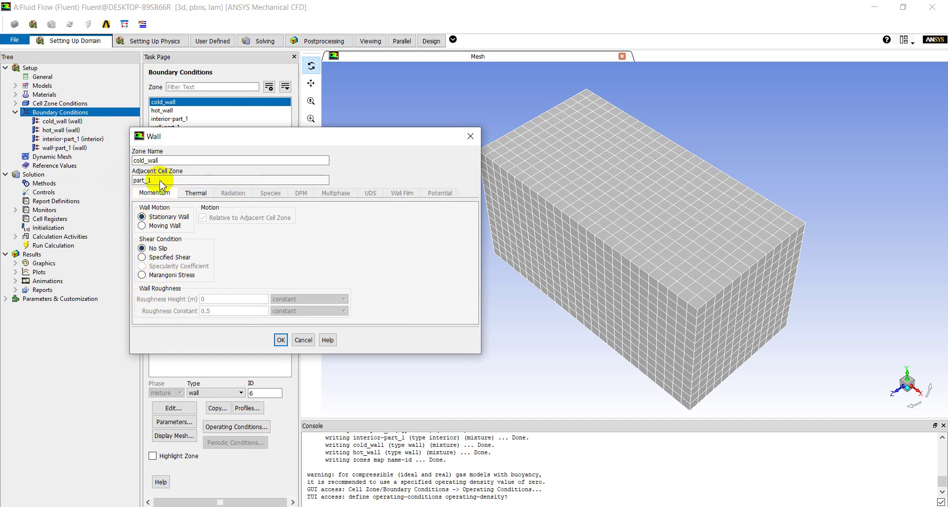
pyautogui.click(193, 195)
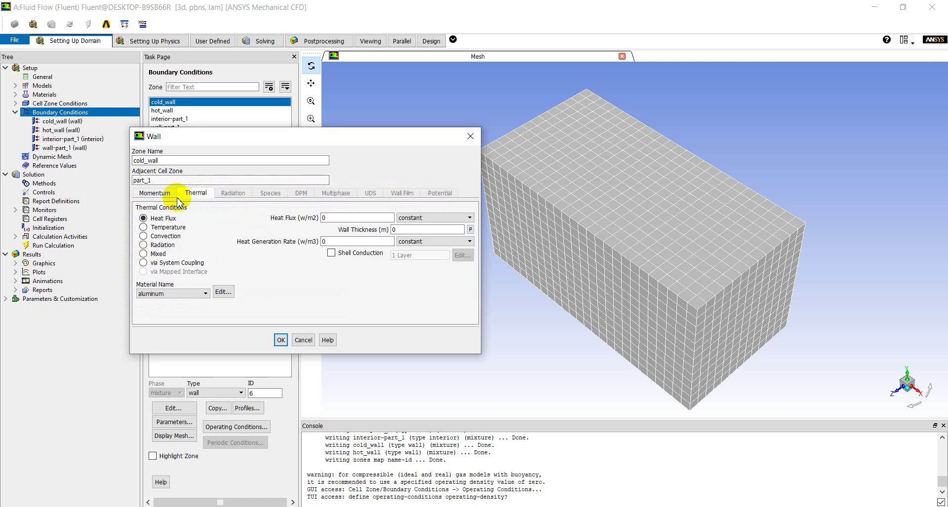
pyautogui.click(162, 193)
pyautogui.click(190, 193)
pyautogui.click(146, 193)
pyautogui.click(190, 193)
pyautogui.click(165, 193)
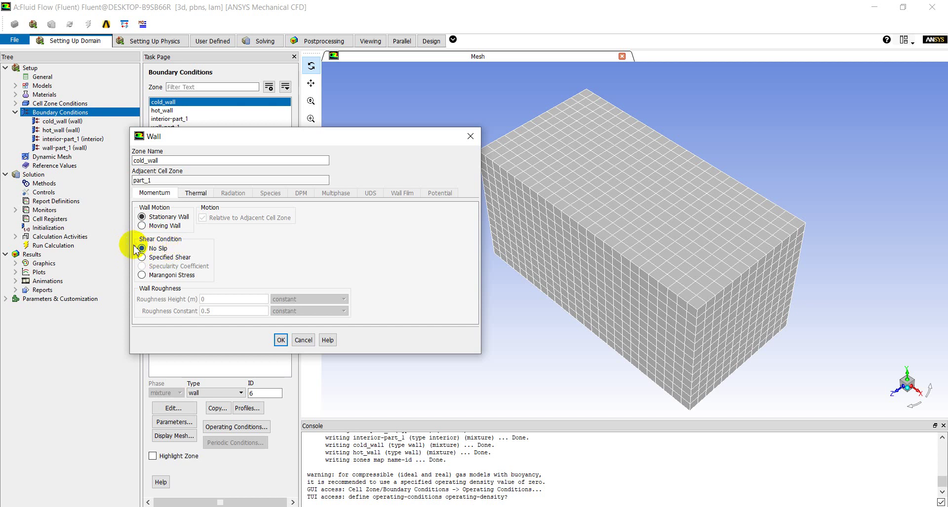
# Step: Examine the parameters required by cold_wall's Temperature, Convection and Mixed thermal conditions
pyautogui.click(185, 196)
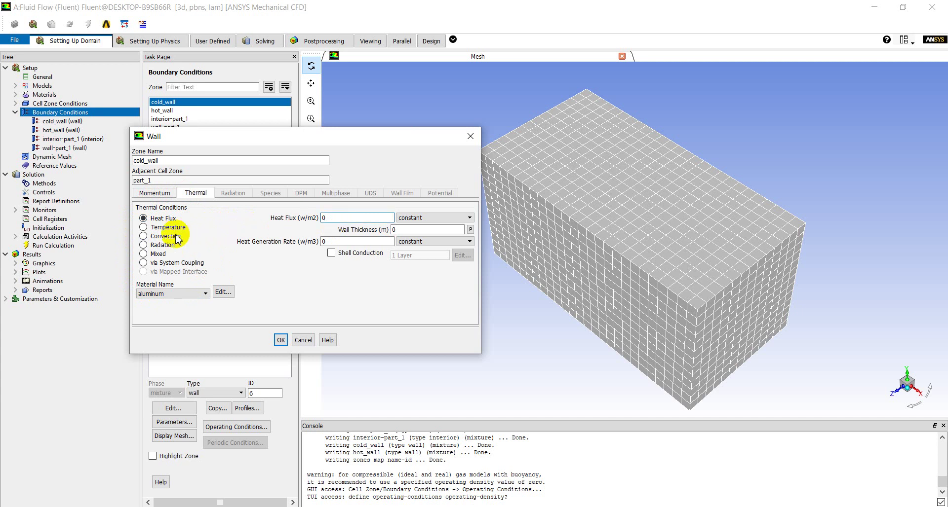
pyautogui.click(143, 227)
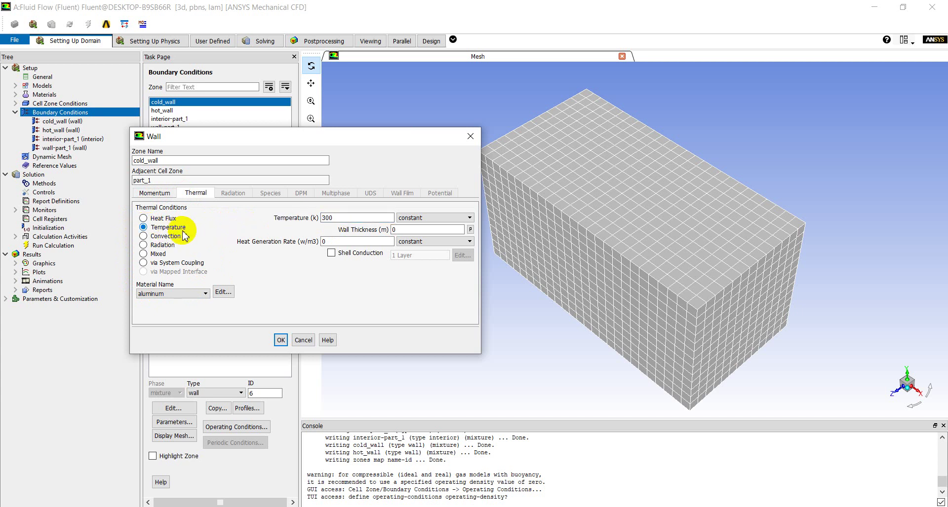
pyautogui.click(144, 236)
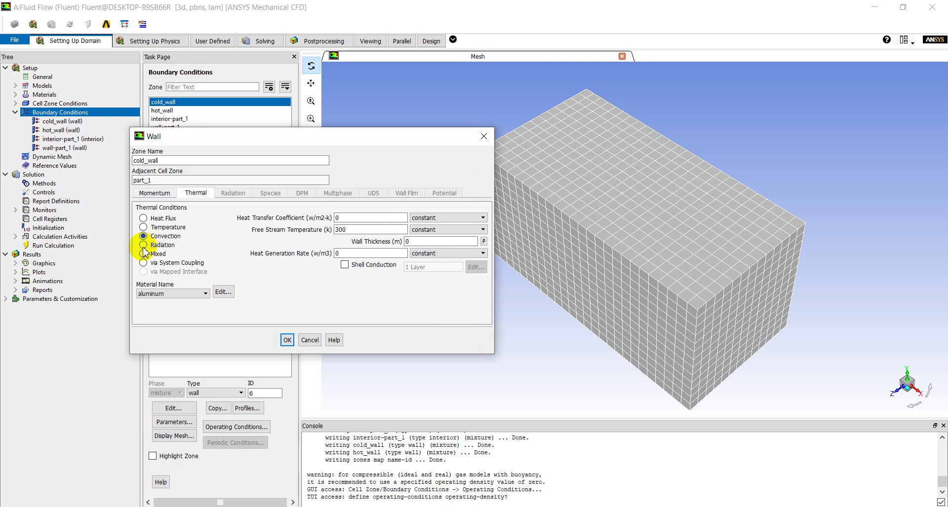
pyautogui.click(143, 255)
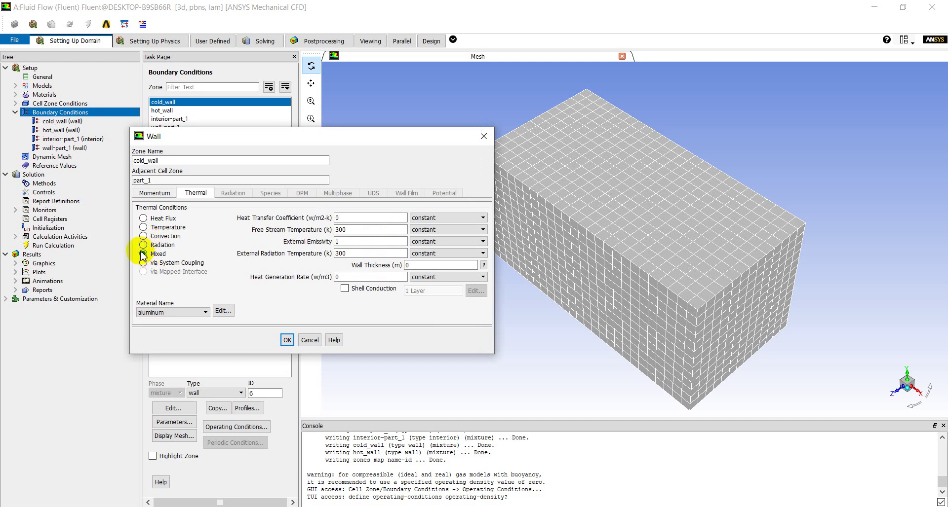
# Step: Set cold_wall's thermal condition to a constant Temperature of 300 K and apply the wall settings
pyautogui.click(144, 227)
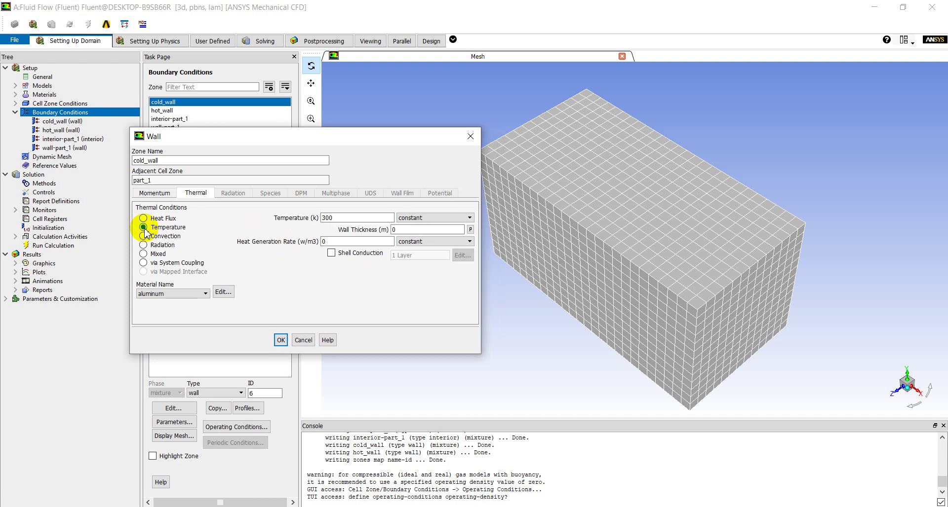
pyautogui.doubleClick(333, 218)
pyautogui.click(335, 218)
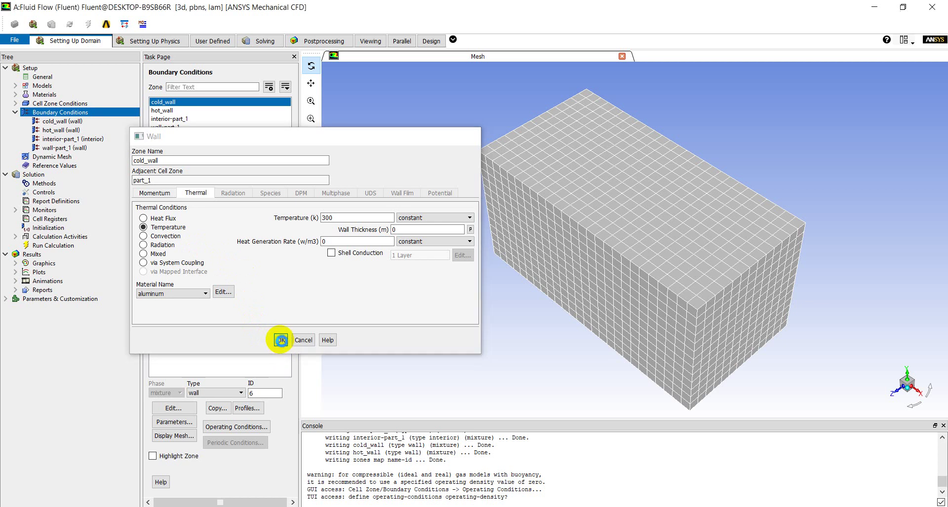
pyautogui.click(281, 340)
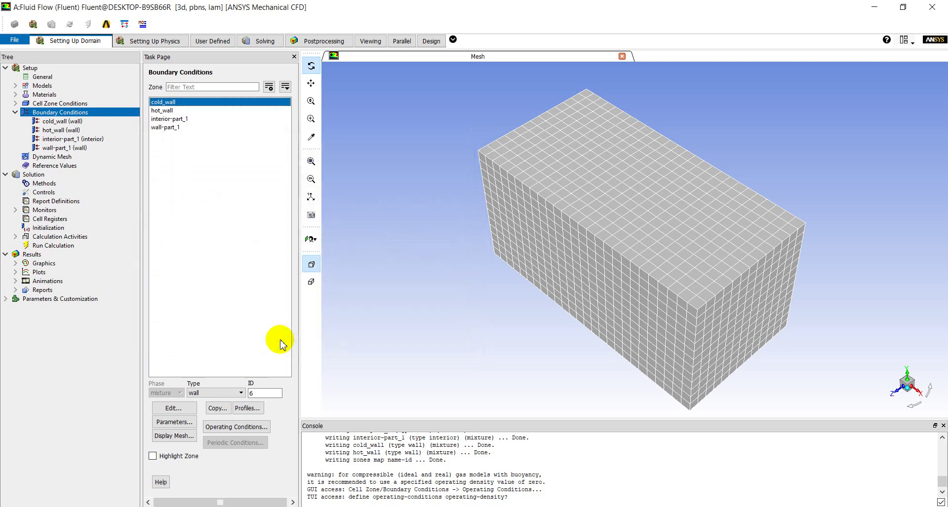
# Step: Set hot_wall's thermal condition to a constant Temperature of 360 K and apply the wall settings
pyautogui.click(188, 112)
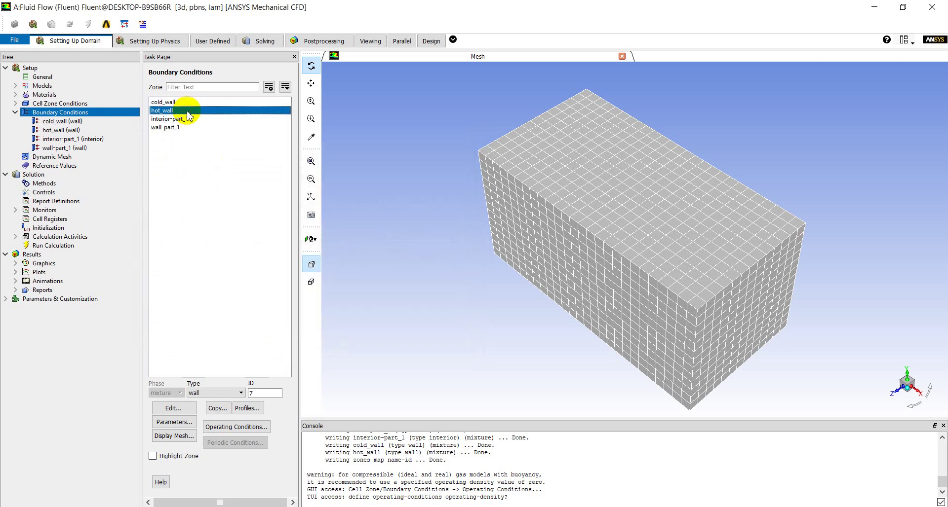
pyautogui.doubleClick(213, 111)
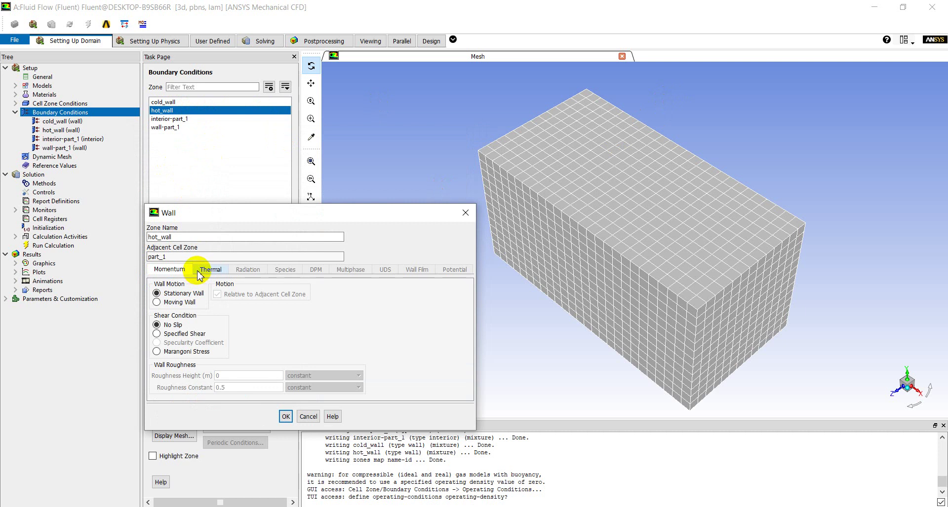
pyautogui.click(200, 274)
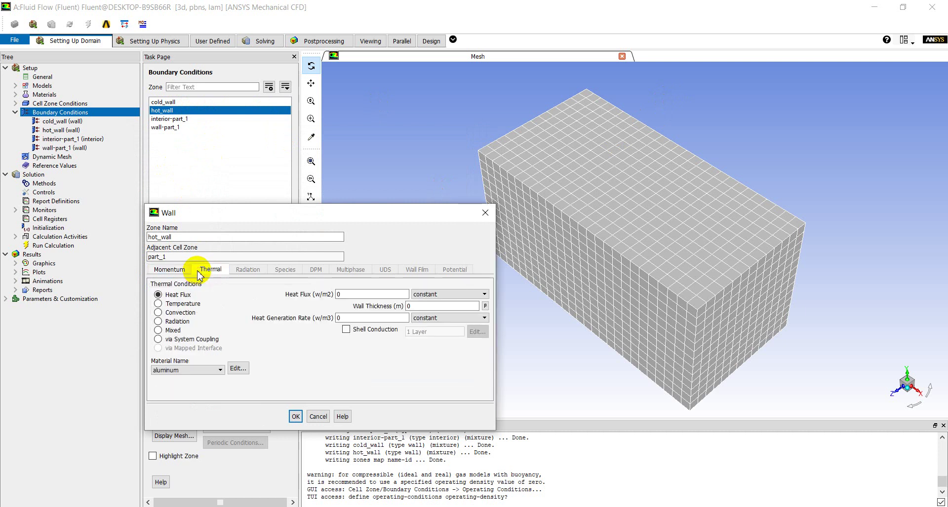
pyautogui.click(159, 304)
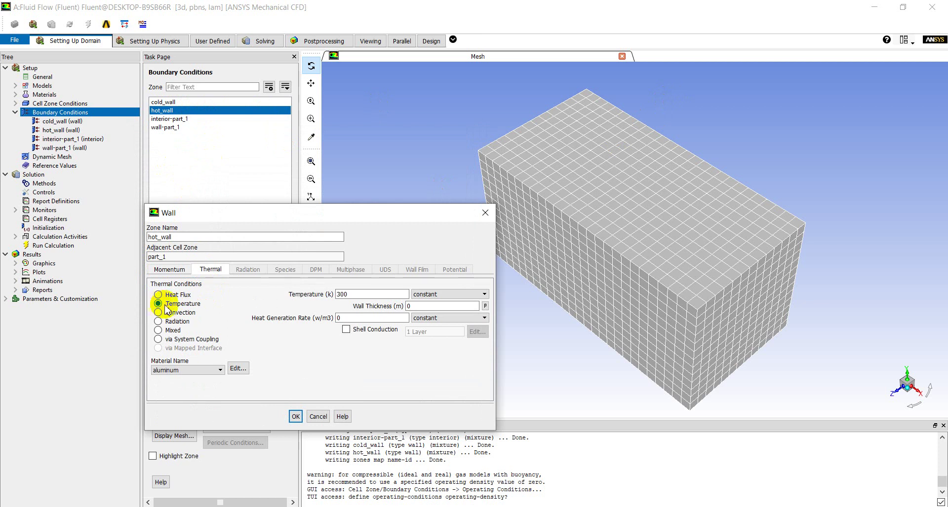
pyautogui.doubleClick(351, 294)
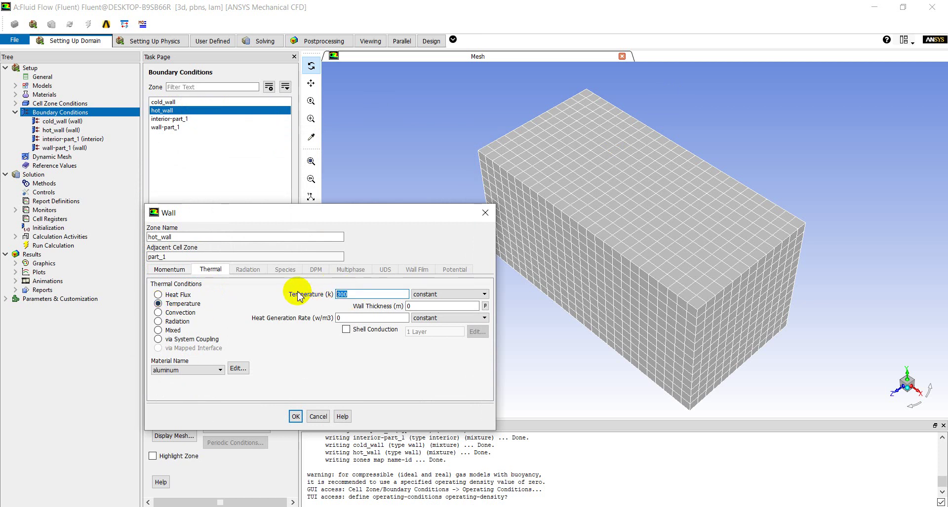
pyautogui.write('360')
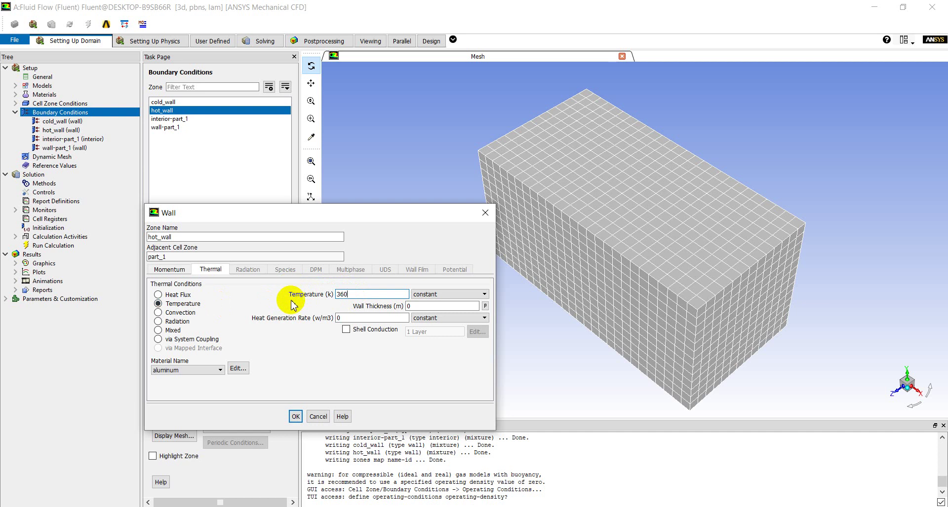
pyautogui.click(294, 417)
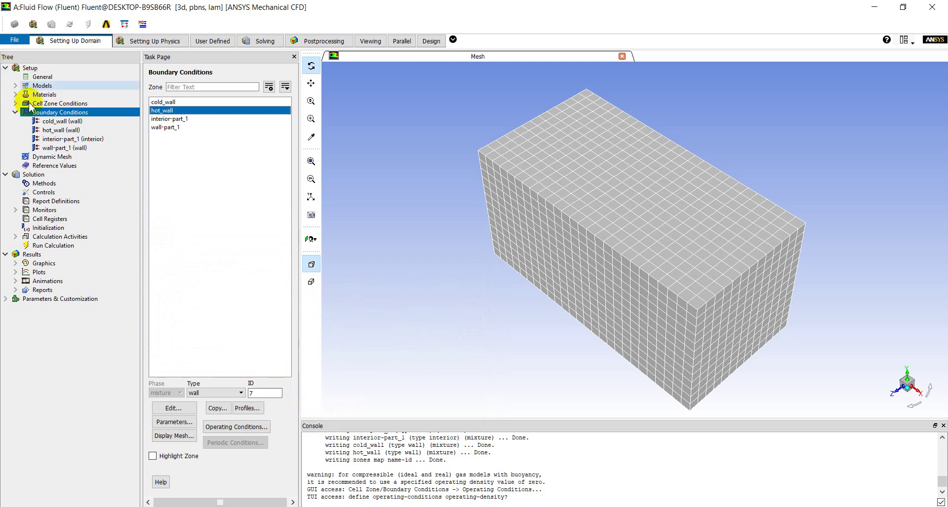
# Step: Check the boundary types assigned to wall-part_1 and interior-part_1
pyautogui.click(158, 128)
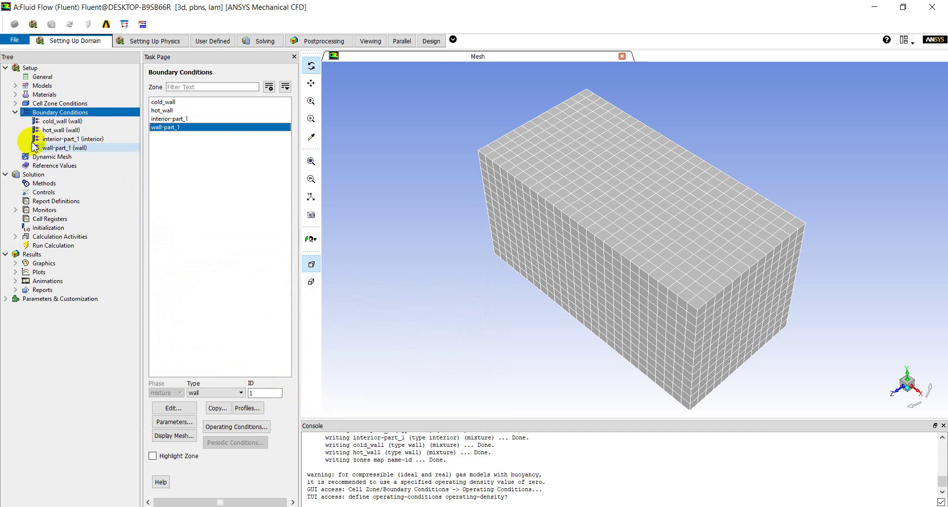
pyautogui.click(168, 120)
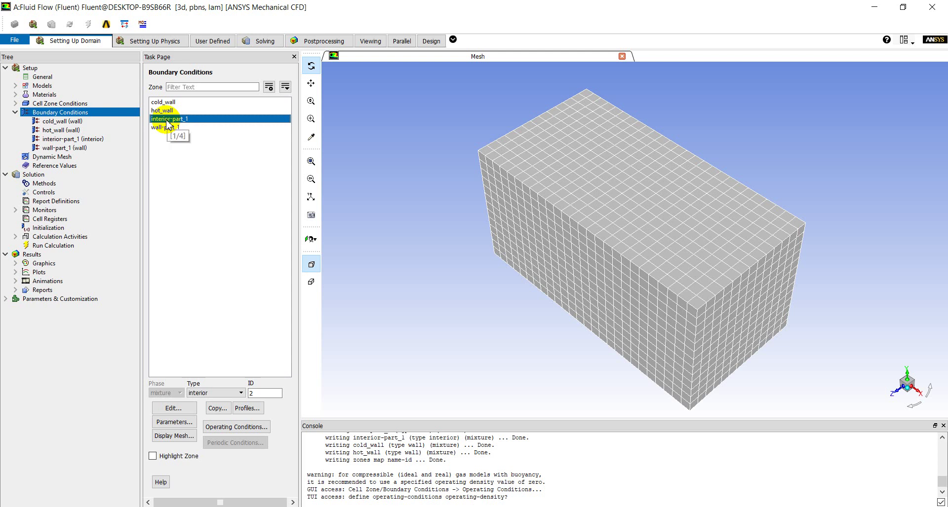
pyautogui.click(16, 112)
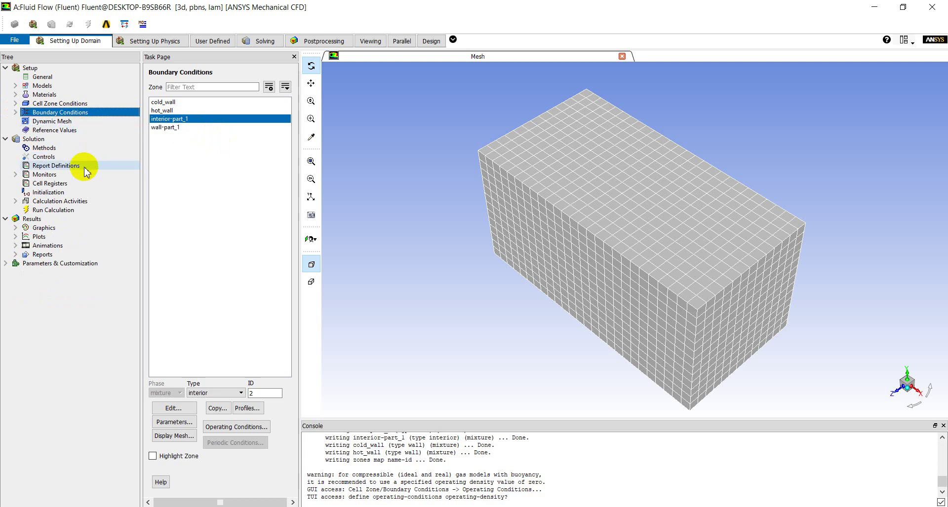
# Step: Open the residual monitors and examine the absolute convergence criteria of the continuity, velocity and energy equations
pyautogui.doubleClick(29, 176)
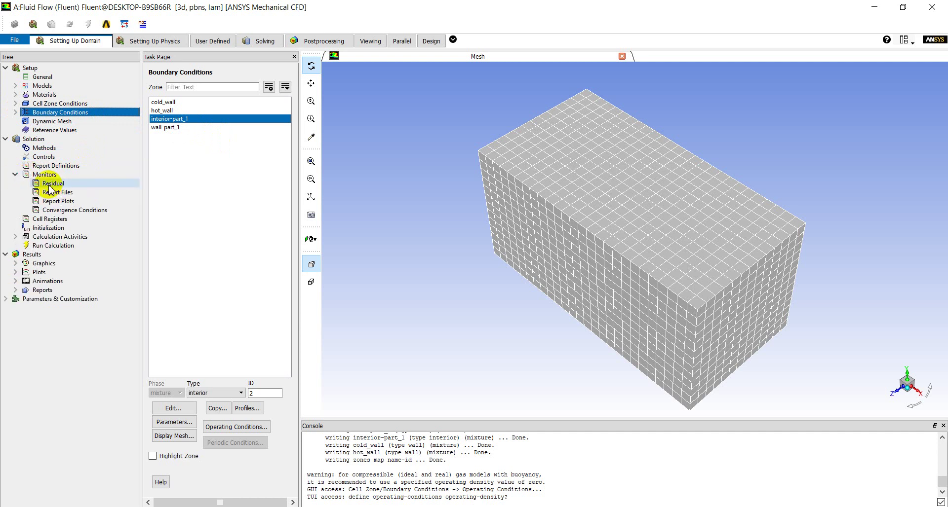
pyautogui.click(50, 185)
pyautogui.doubleClick(49, 188)
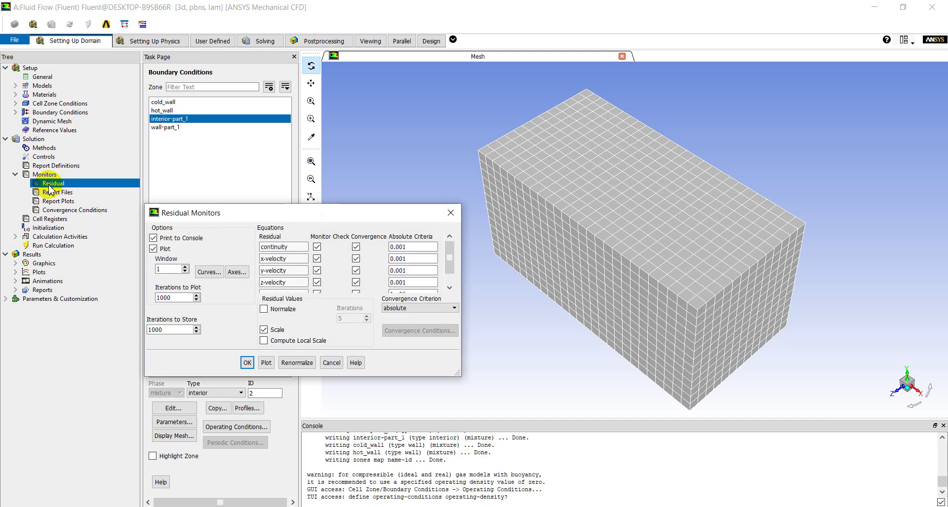
pyautogui.moveTo(239, 215); pyautogui.dragTo(140, 138)
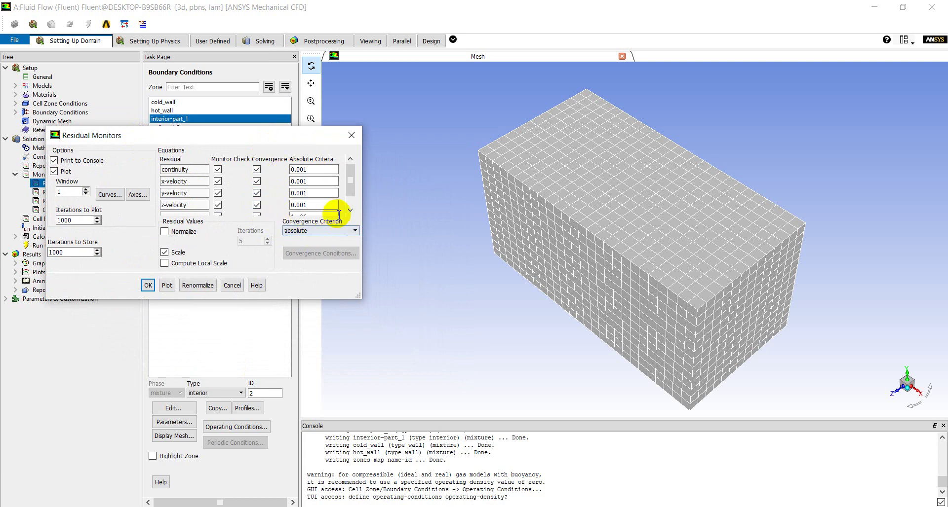
pyautogui.click(351, 203)
pyautogui.moveTo(351, 205); pyautogui.dragTo(352, 178)
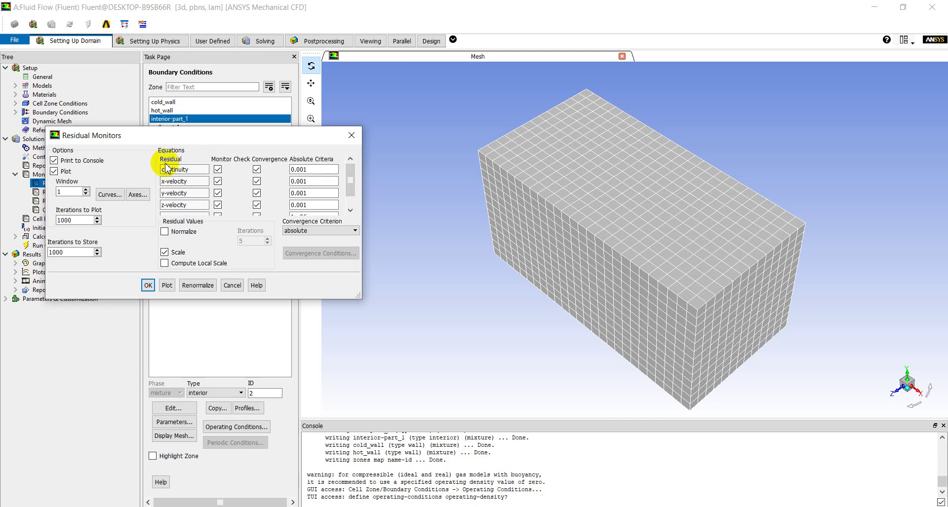
pyautogui.click(331, 193)
pyautogui.moveTo(332, 299); pyautogui.dragTo(322, 361)
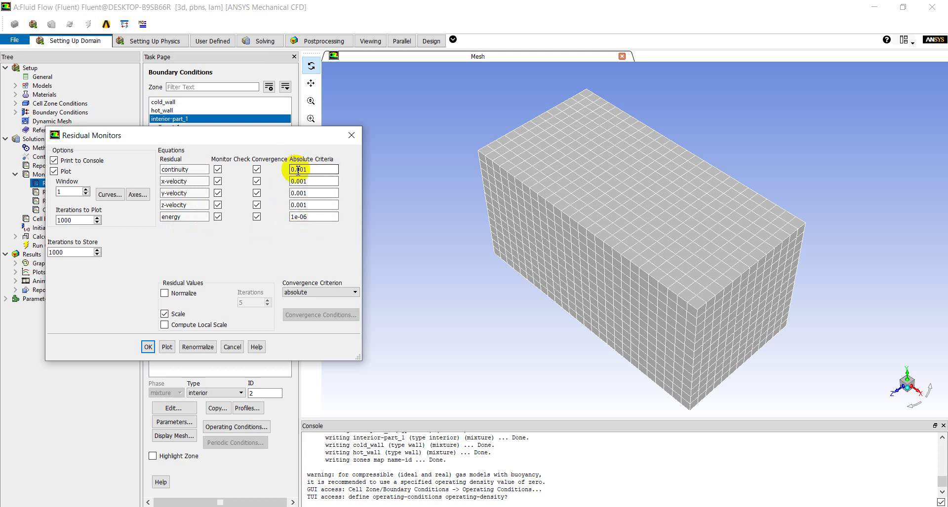
pyautogui.doubleClick(304, 181)
pyautogui.doubleClick(298, 194)
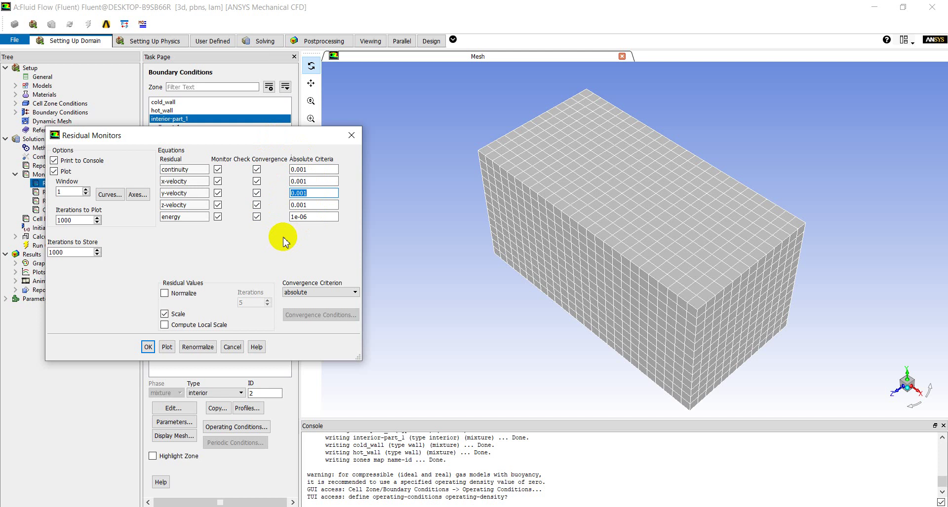
pyautogui.click(314, 170)
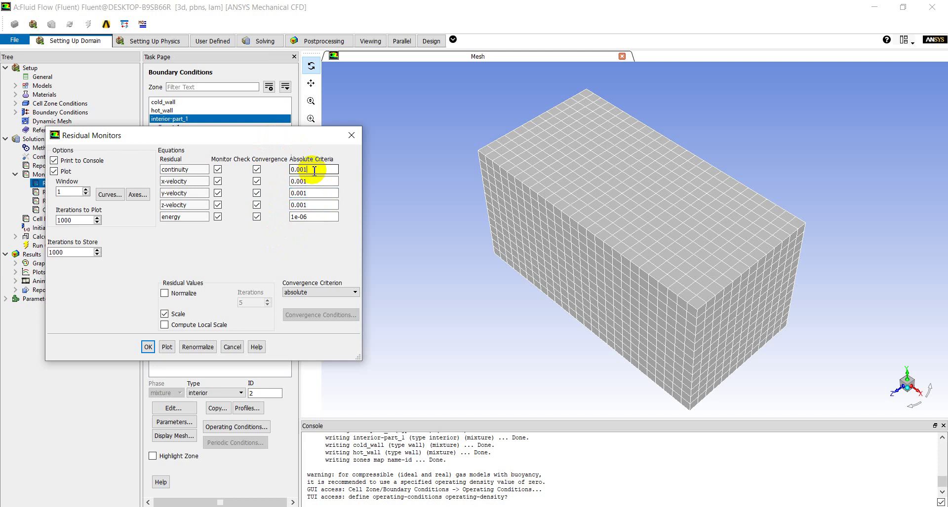
# Step: Try the none convergence criterion, restore absolute, and accept the residual monitor settings
pyautogui.click(323, 294)
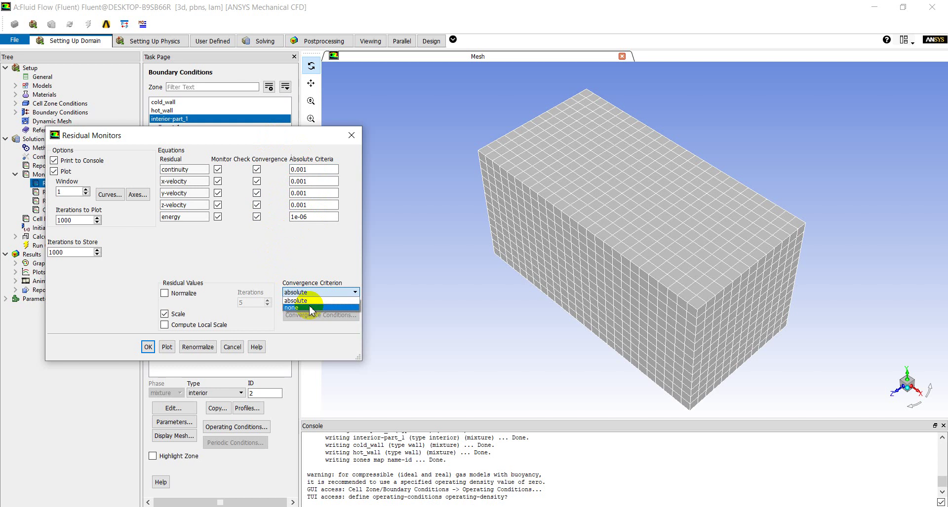
pyautogui.click(310, 308)
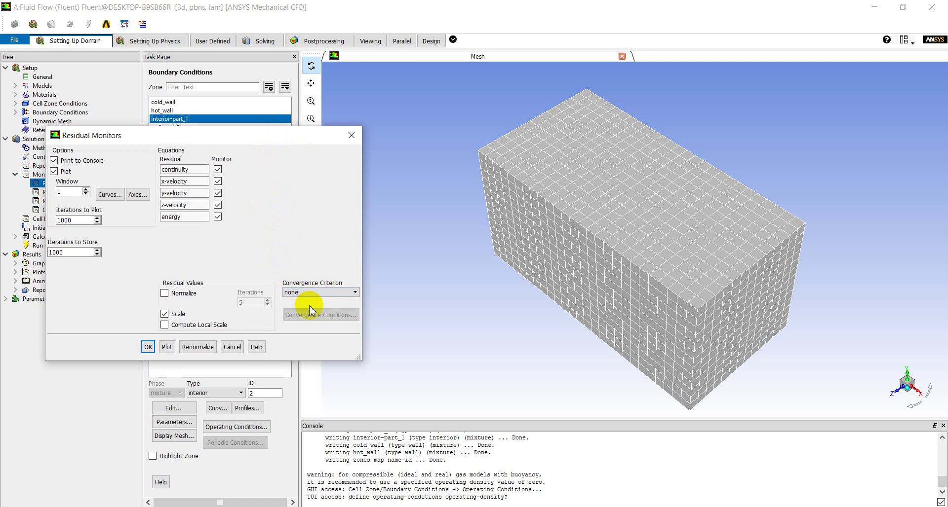
pyautogui.click(313, 293)
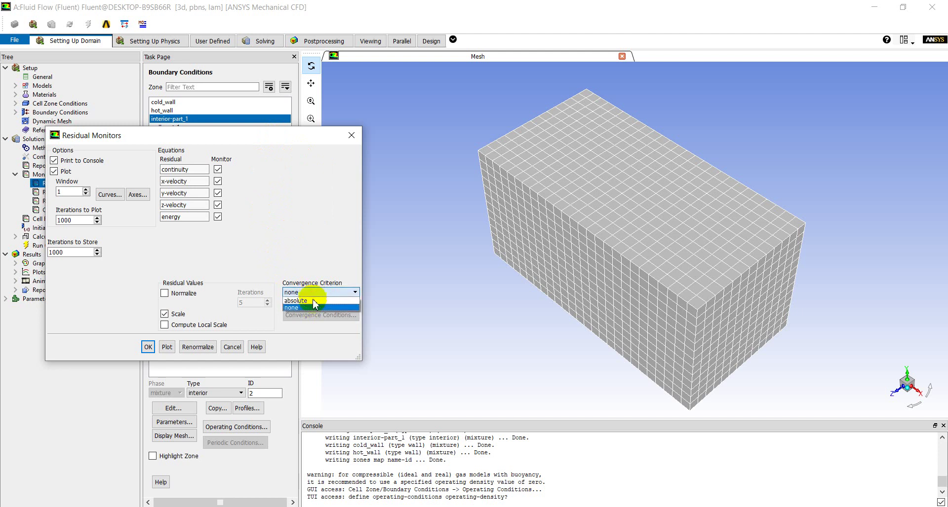
pyautogui.click(311, 300)
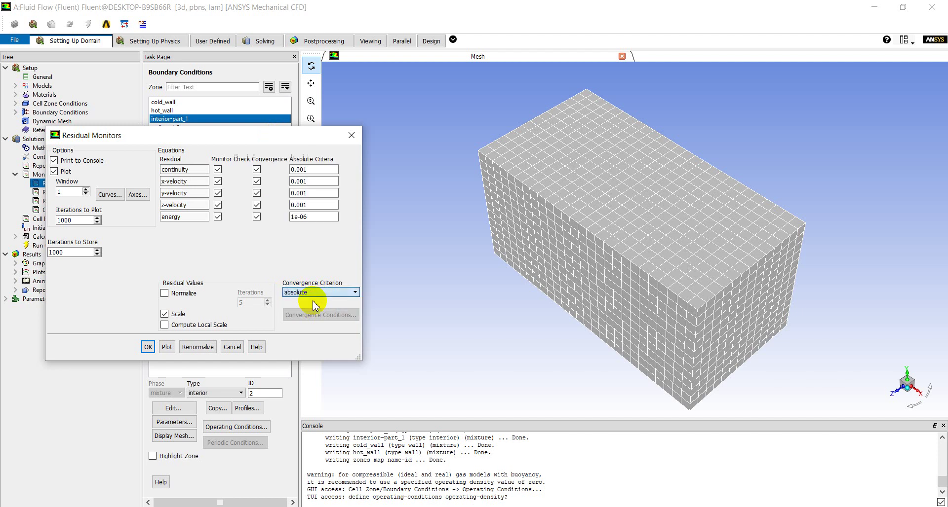
pyautogui.click(148, 347)
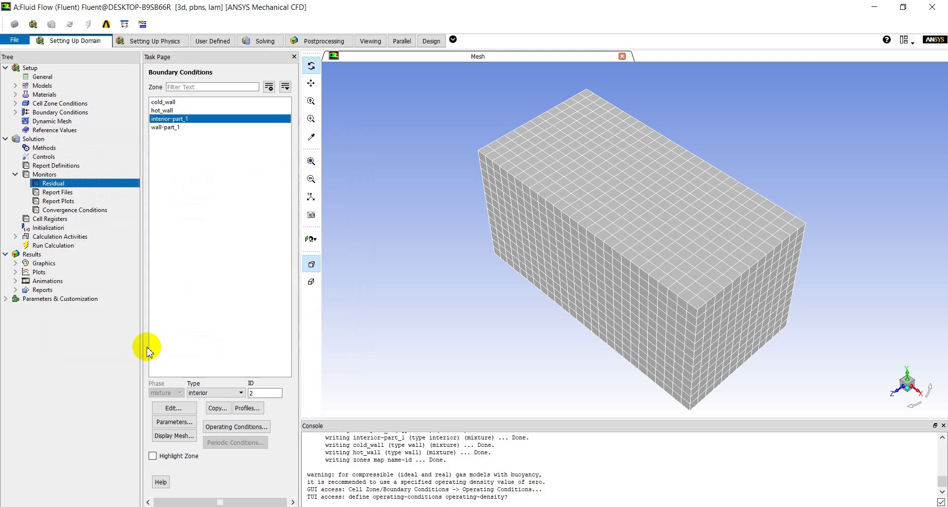
pyautogui.click(16, 175)
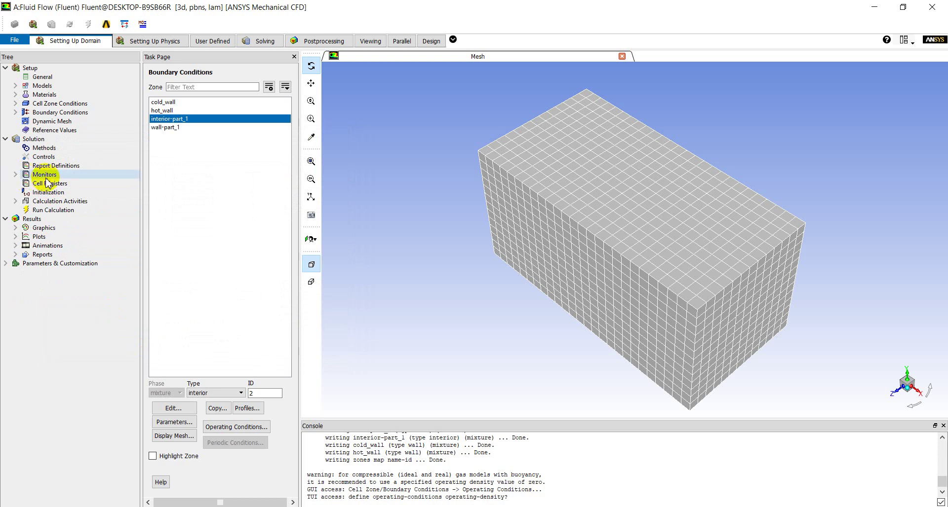
# Step: Initialize the solution with Standard Initialization, using zero gauge pressure and velocities and a temperature of 300 K
pyautogui.click(49, 193)
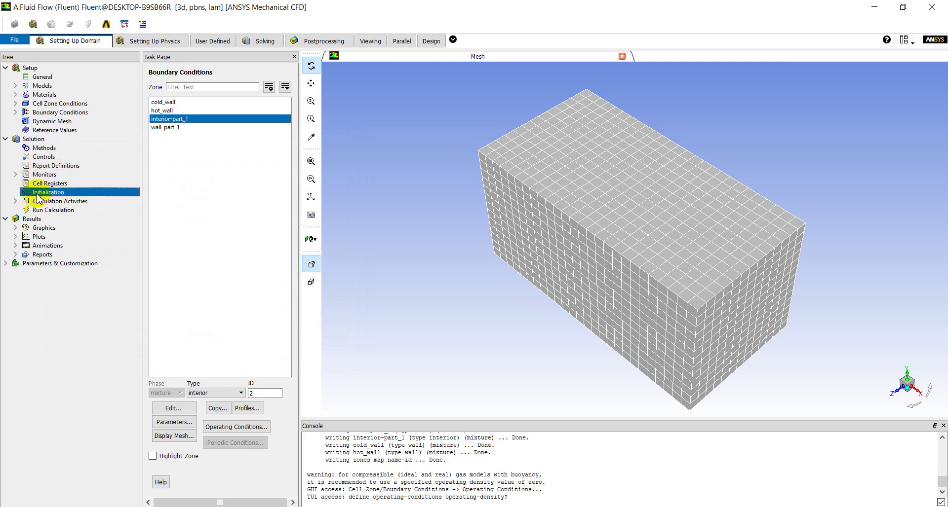
pyautogui.click(104, 194)
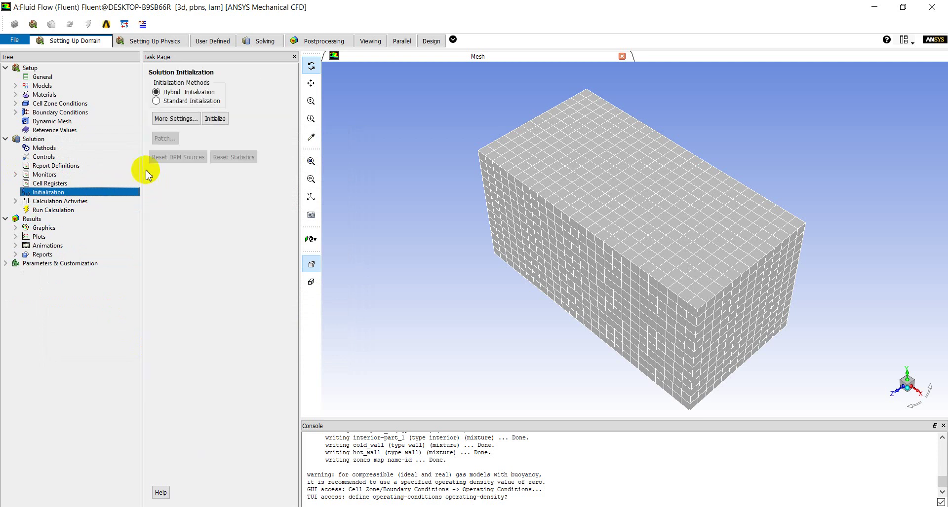
pyautogui.click(156, 102)
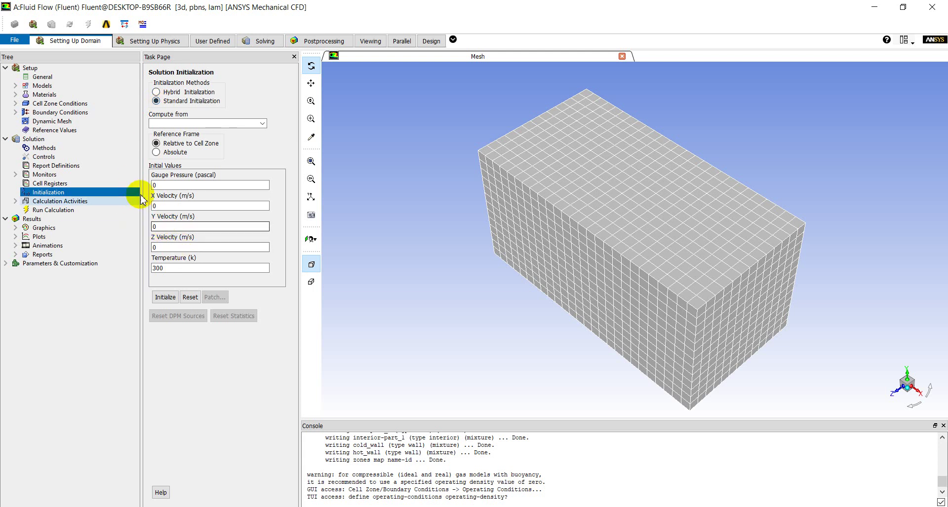
pyautogui.click(168, 206)
pyautogui.doubleClick(167, 206)
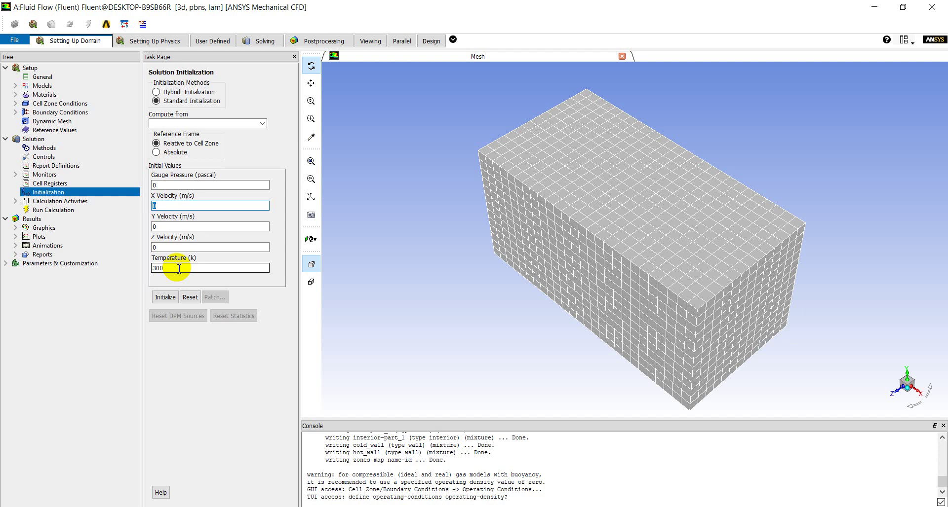
pyautogui.click(159, 299)
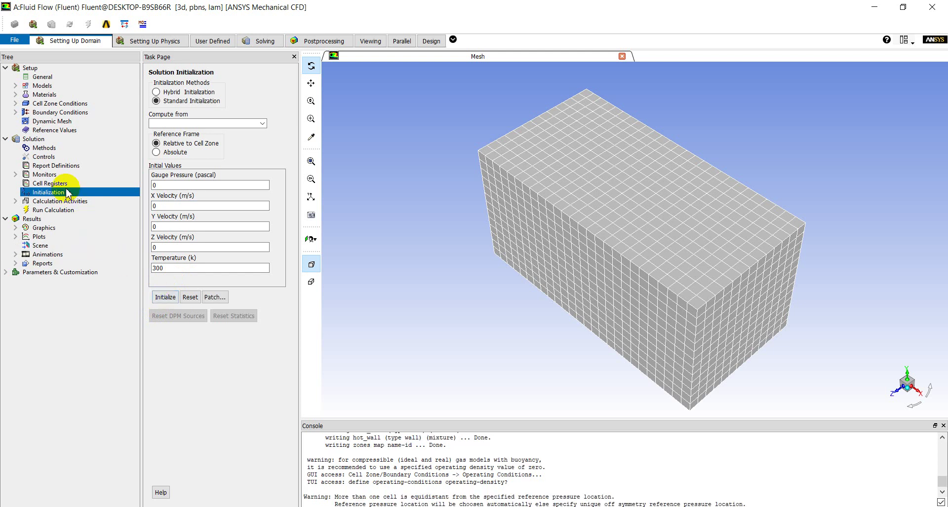
# Step: Run the calculation for 100 iterations and dismiss the completion message
pyautogui.click(30, 211)
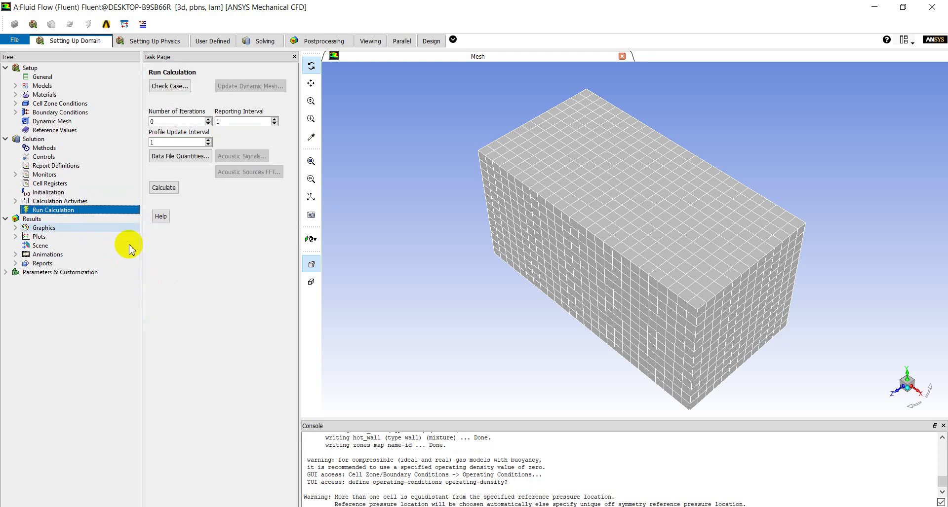
pyautogui.moveTo(161, 122); pyautogui.dragTo(142, 126)
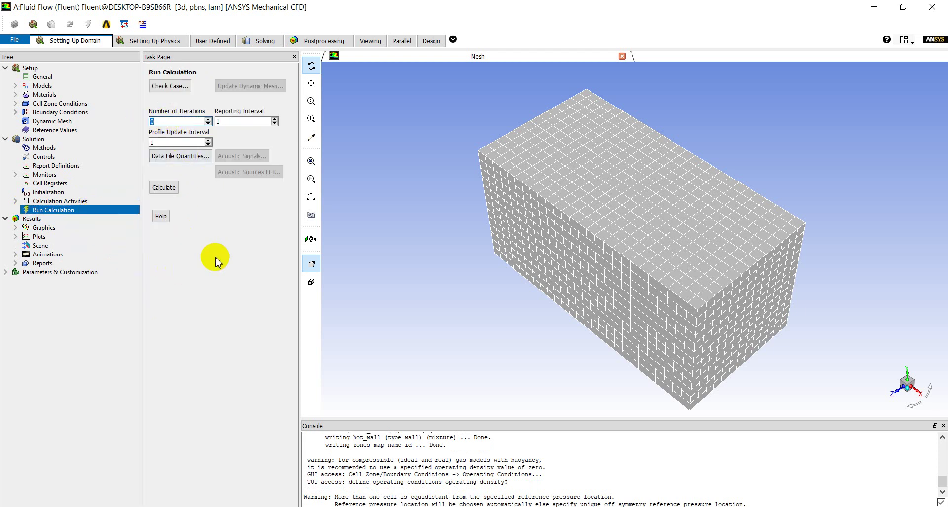
pyautogui.write('100')
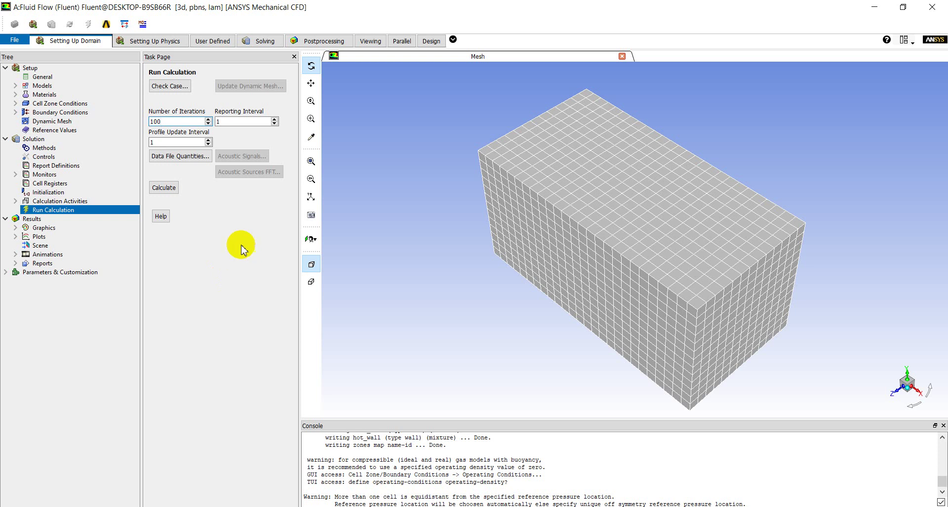
pyautogui.click(161, 190)
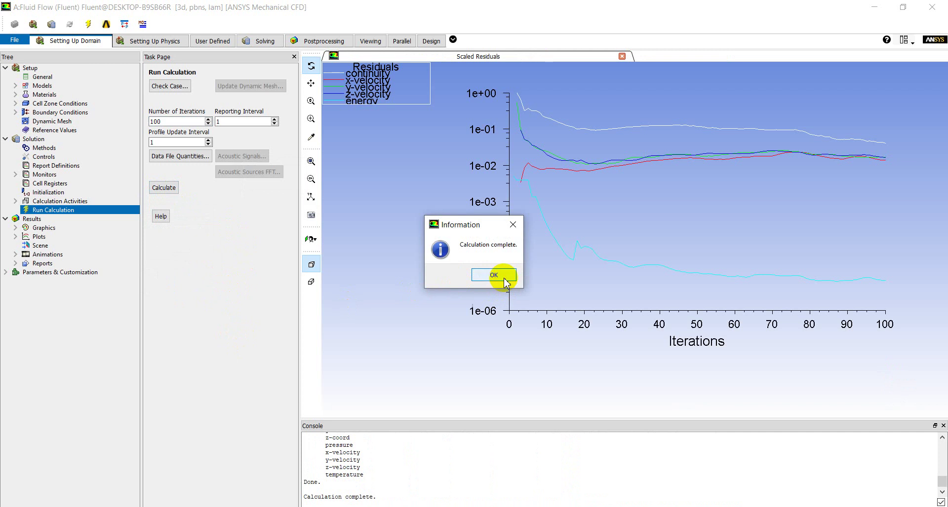
pyautogui.click(494, 275)
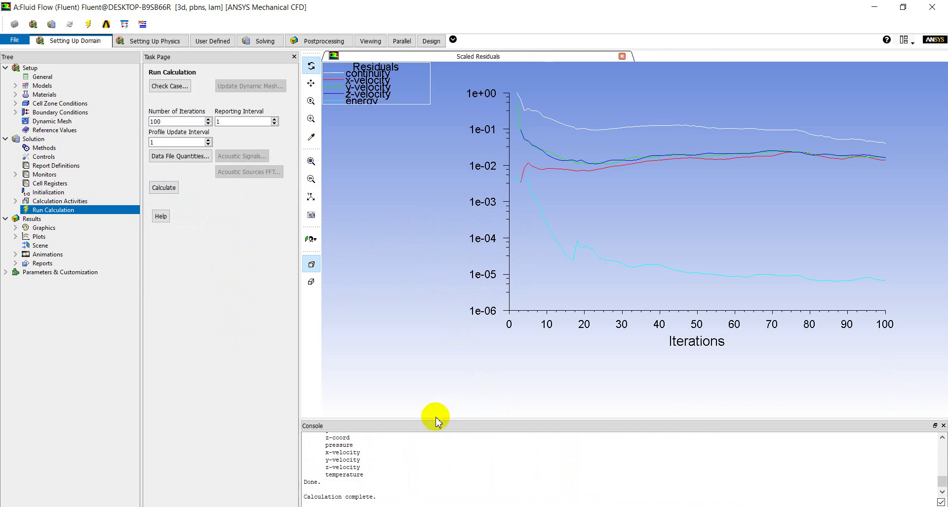
pyautogui.moveTo(437, 420); pyautogui.dragTo(431, 386)
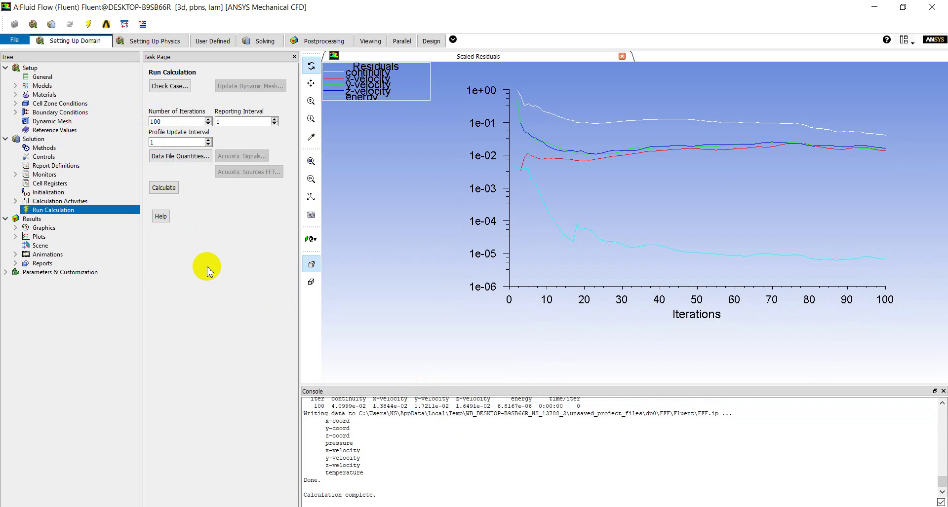
pyautogui.click(15, 174)
pyautogui.click(46, 184)
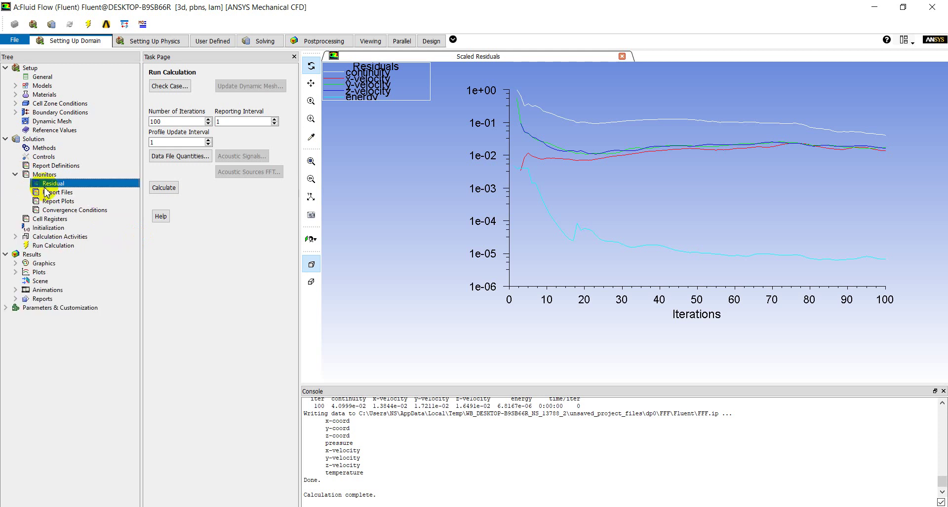
pyautogui.click(15, 175)
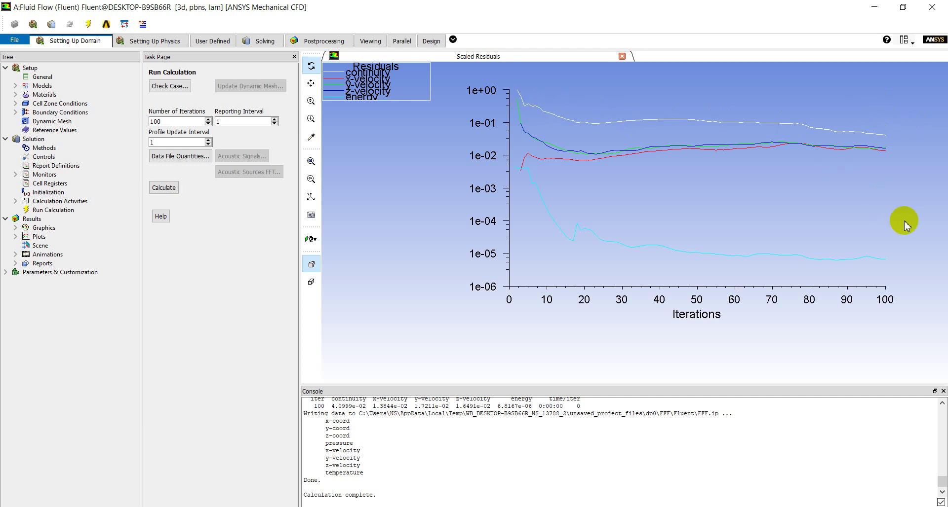
# Step: Continue the calculation for another 100 iterations and dismiss the completion message
pyautogui.doubleClick(165, 121)
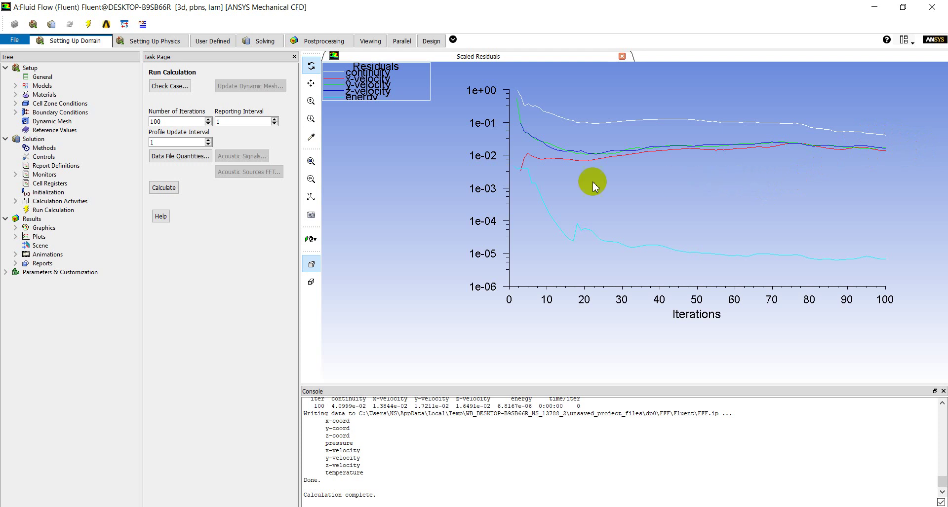
pyautogui.click(164, 188)
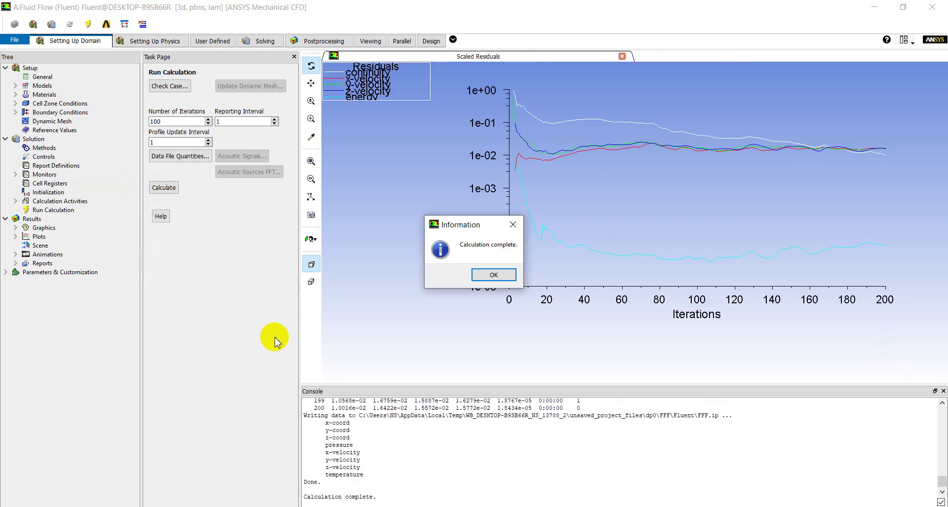
pyautogui.click(483, 275)
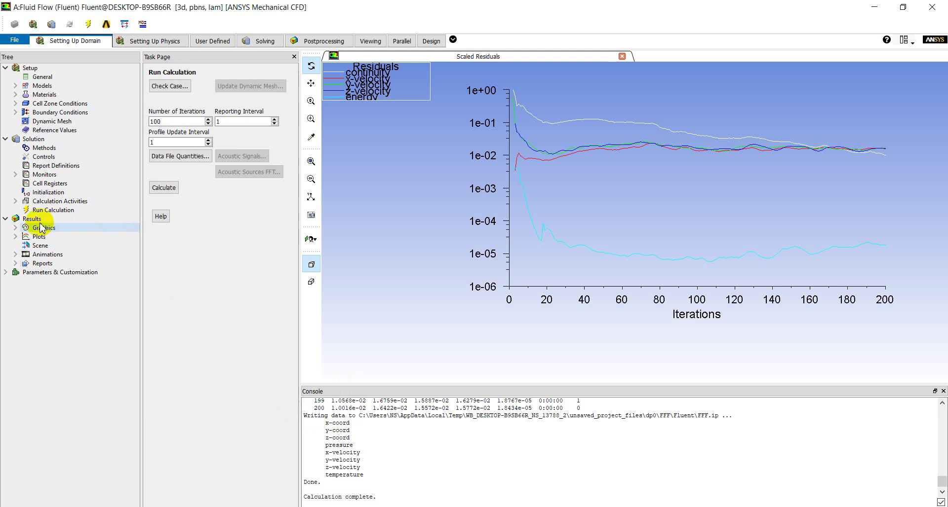
# Step: Start a contour plot with Draw Mesh enabled, showing only outline edges without faces for the cold, hot and remaining walls
pyautogui.click(16, 229)
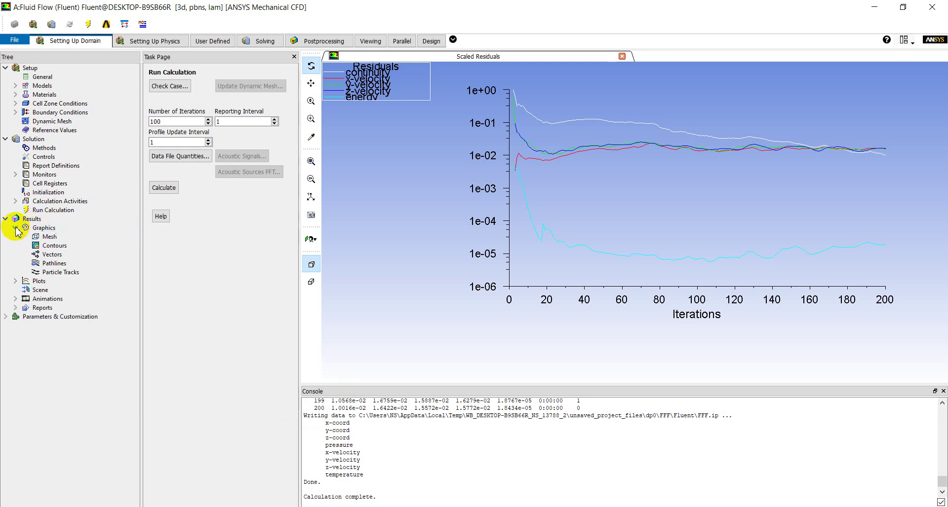
pyautogui.doubleClick(53, 245)
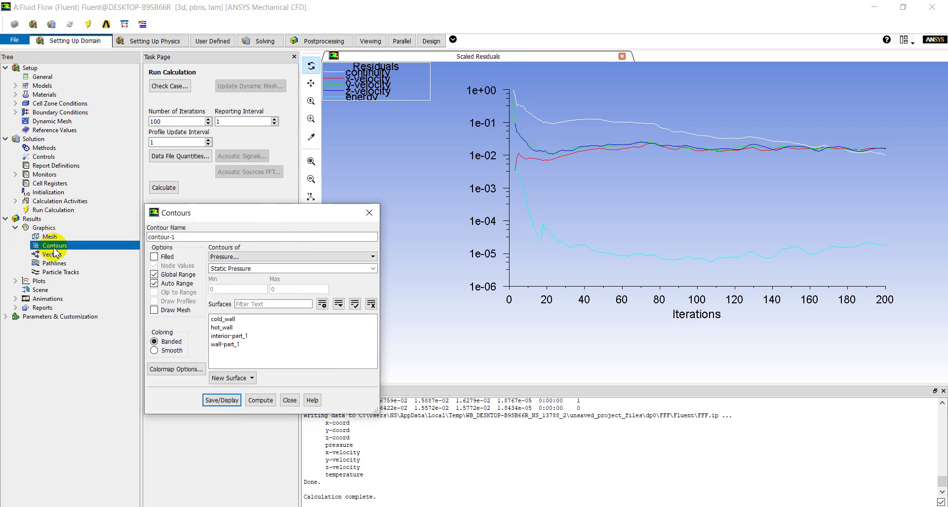
pyautogui.moveTo(169, 210); pyautogui.dragTo(114, 201)
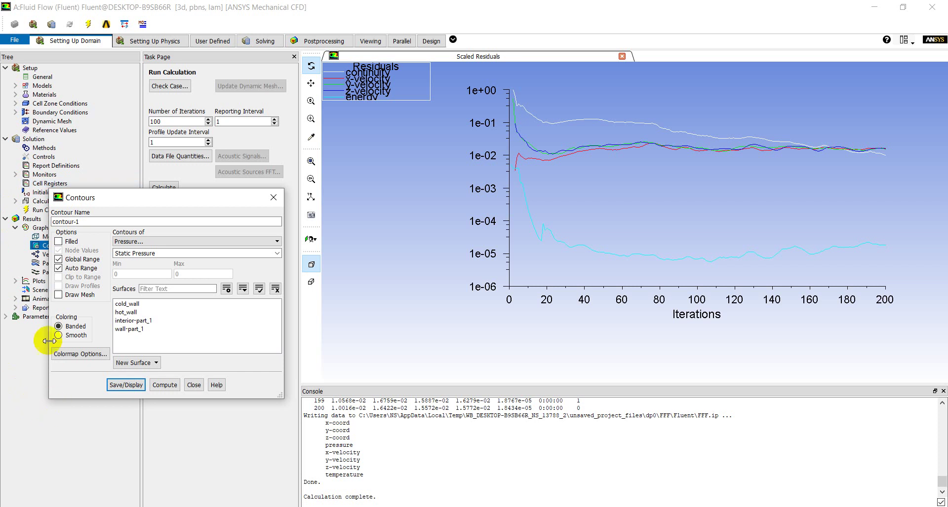
pyautogui.click(58, 295)
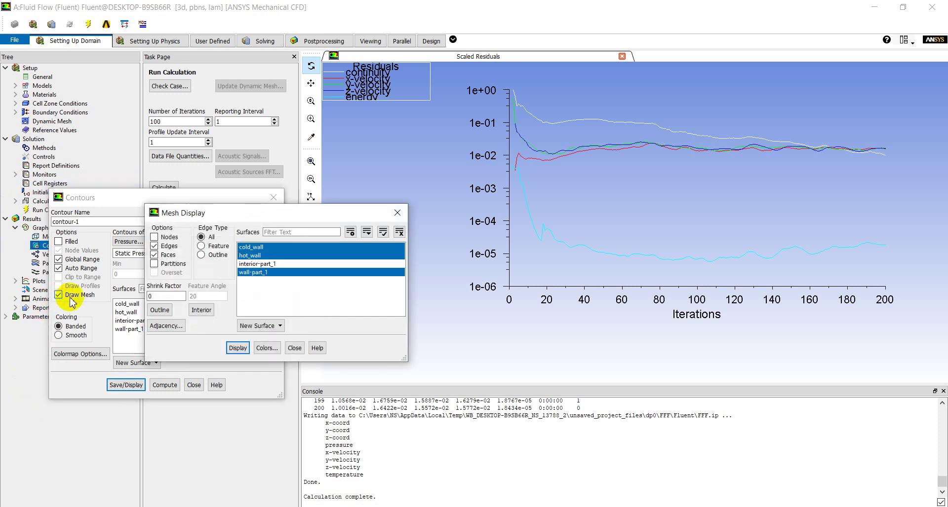
pyautogui.click(155, 245)
pyautogui.click(155, 245)
pyautogui.click(155, 255)
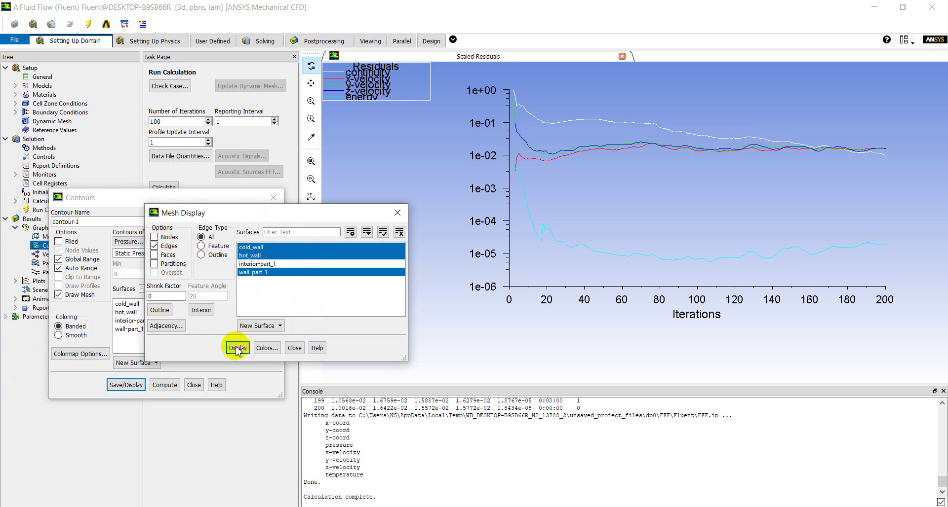
pyautogui.click(237, 348)
pyautogui.click(201, 255)
pyautogui.click(237, 348)
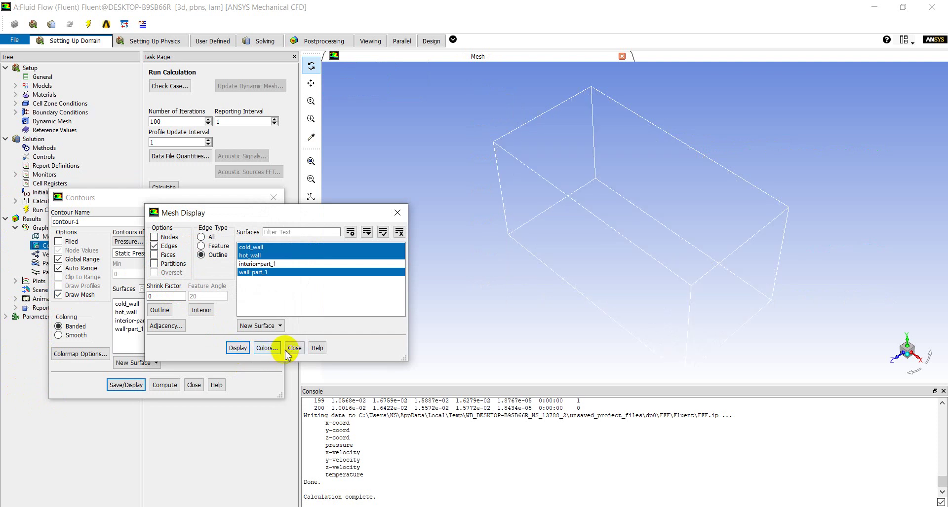
pyautogui.click(293, 348)
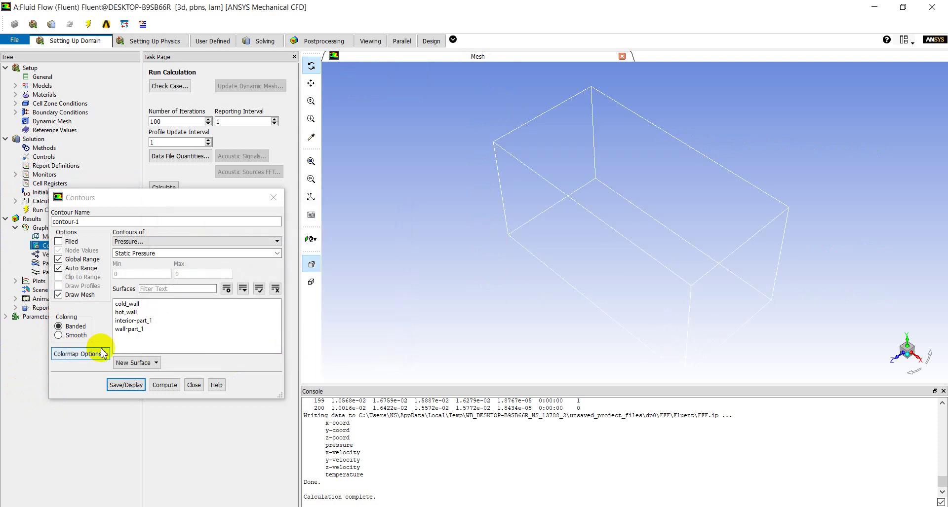
# Step: Create an iso-surface of constant mesh X-Coordinate at 0 m for the contour plot
pyautogui.click(128, 364)
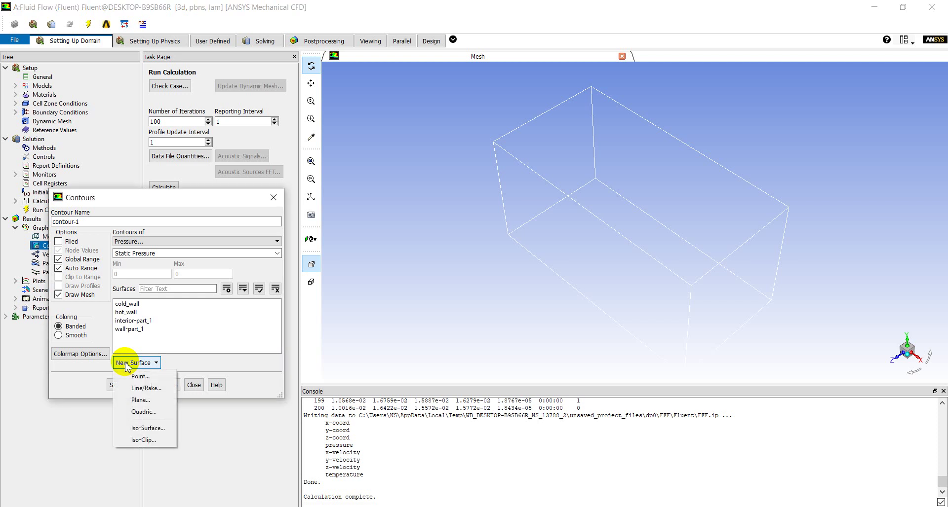
pyautogui.click(143, 428)
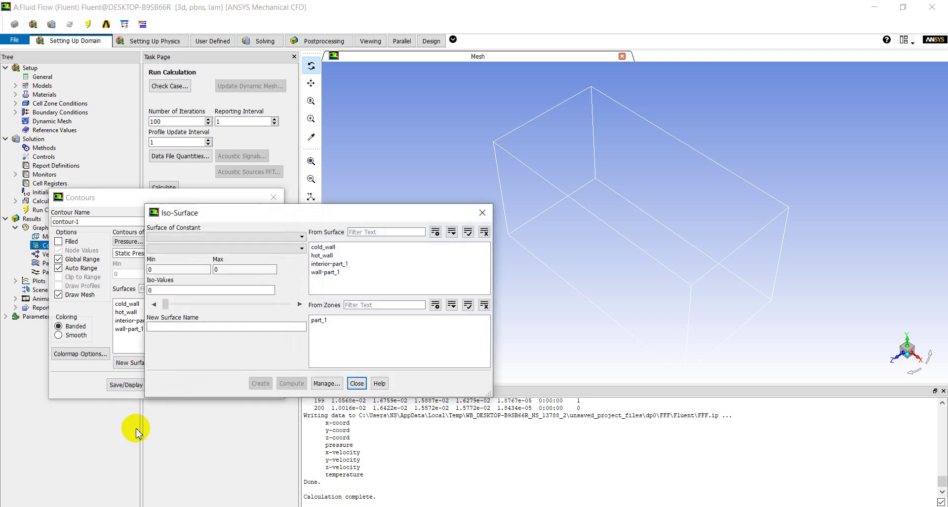
pyautogui.click(218, 237)
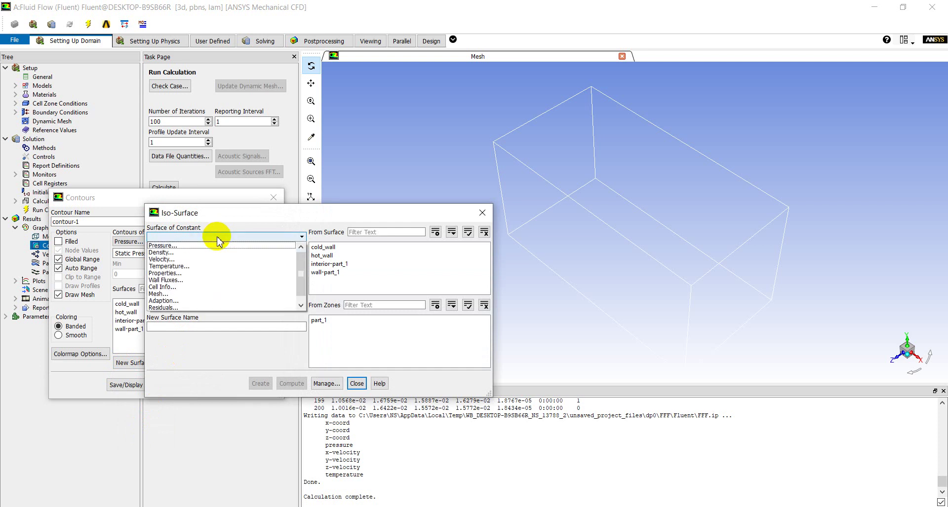
pyautogui.click(218, 301)
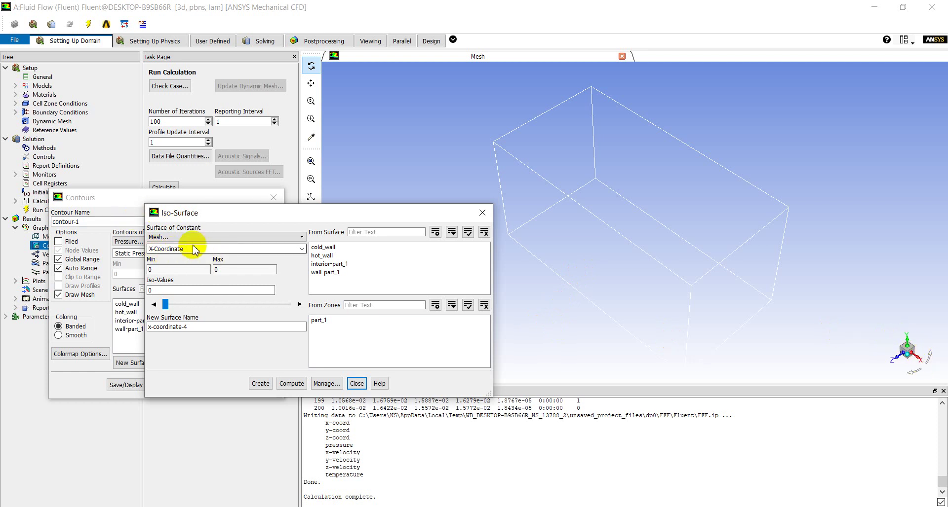
pyautogui.click(218, 237)
pyautogui.click(218, 237)
pyautogui.click(178, 248)
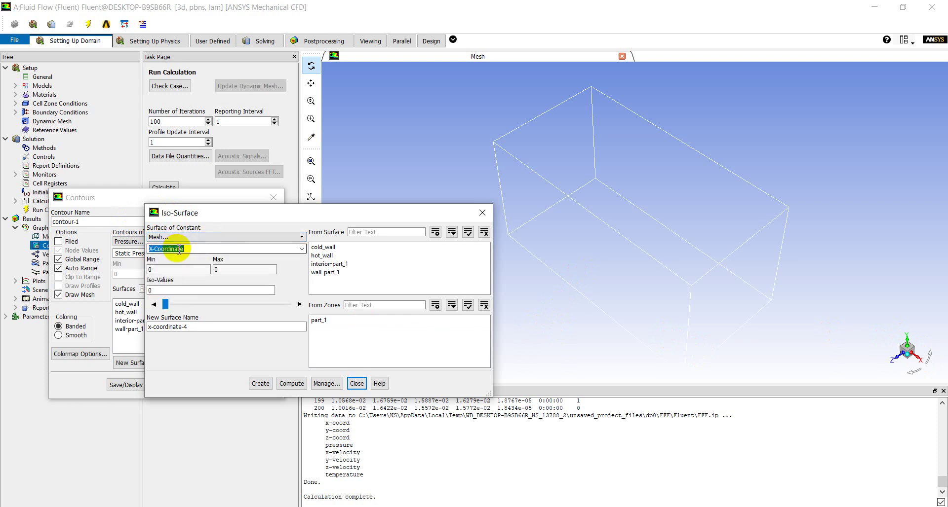
pyautogui.click(291, 384)
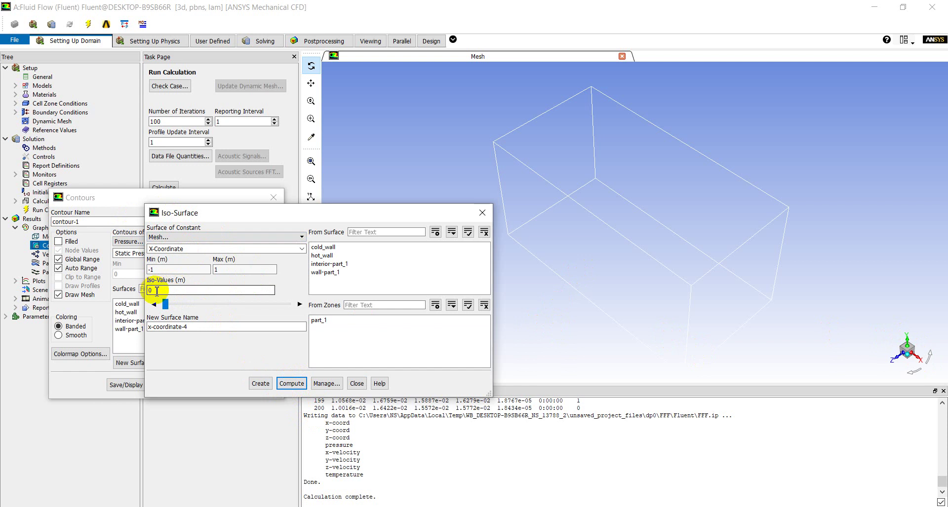
pyautogui.click(259, 385)
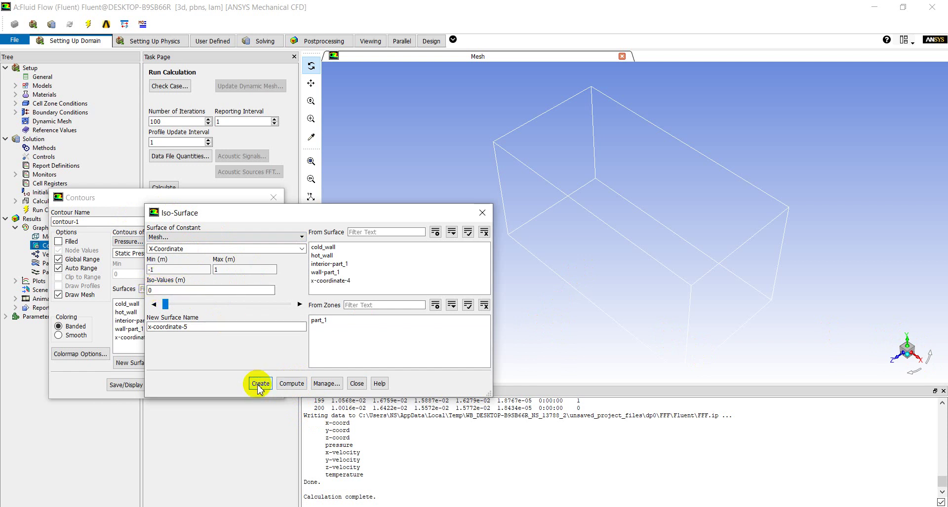
pyautogui.click(357, 383)
# Step: Display static pressure contours on the x = 0 iso-surface, first as lines and then filled
pyautogui.click(133, 338)
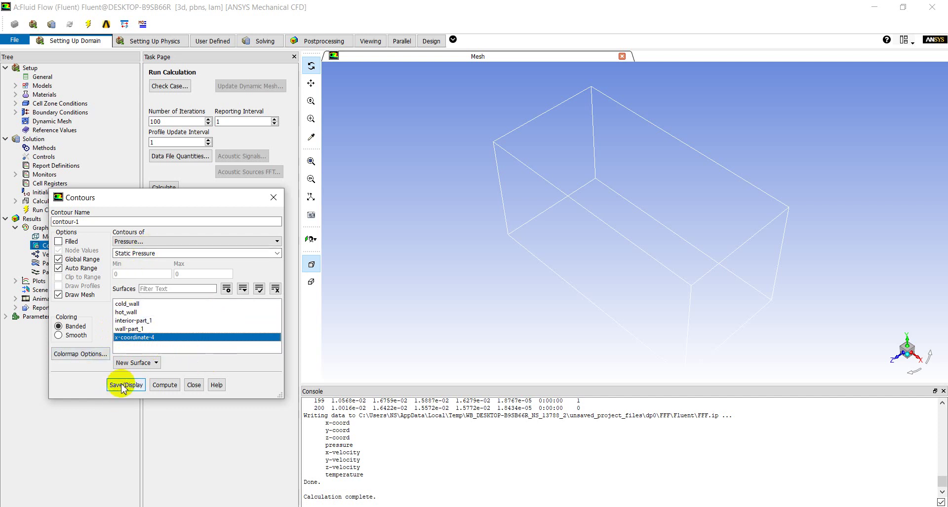
pyautogui.click(150, 241)
pyautogui.click(154, 245)
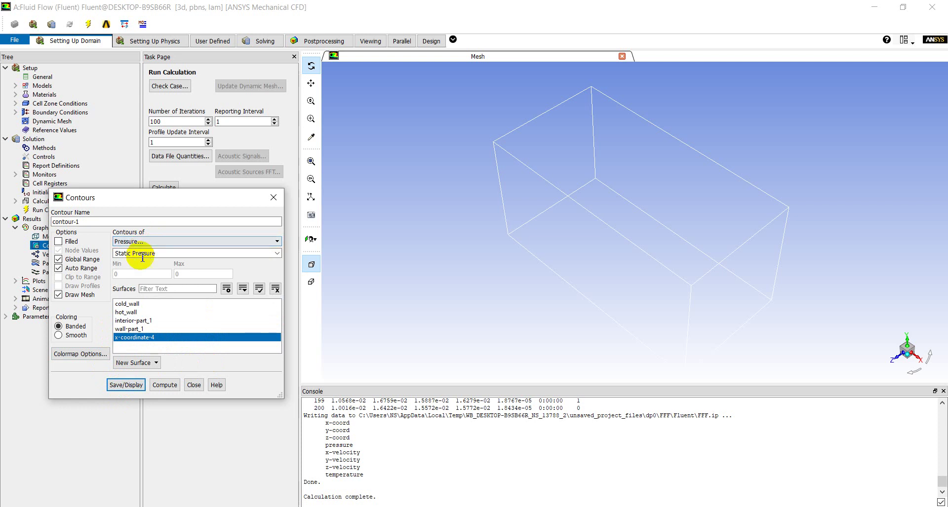
pyautogui.click(123, 385)
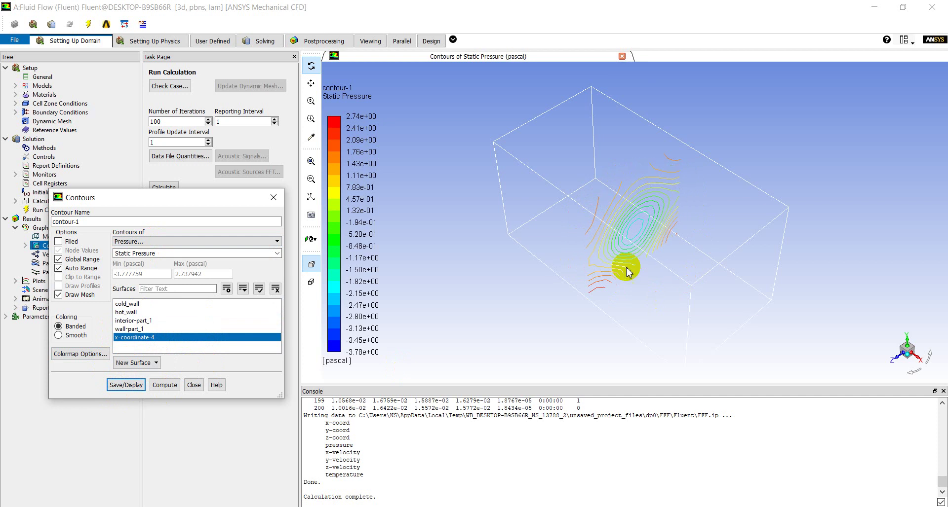
pyautogui.click(64, 242)
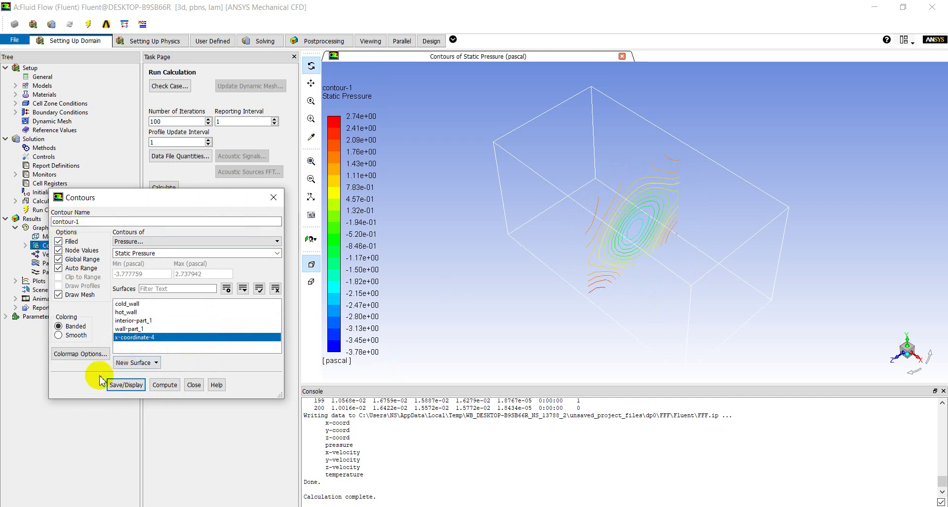
pyautogui.click(126, 385)
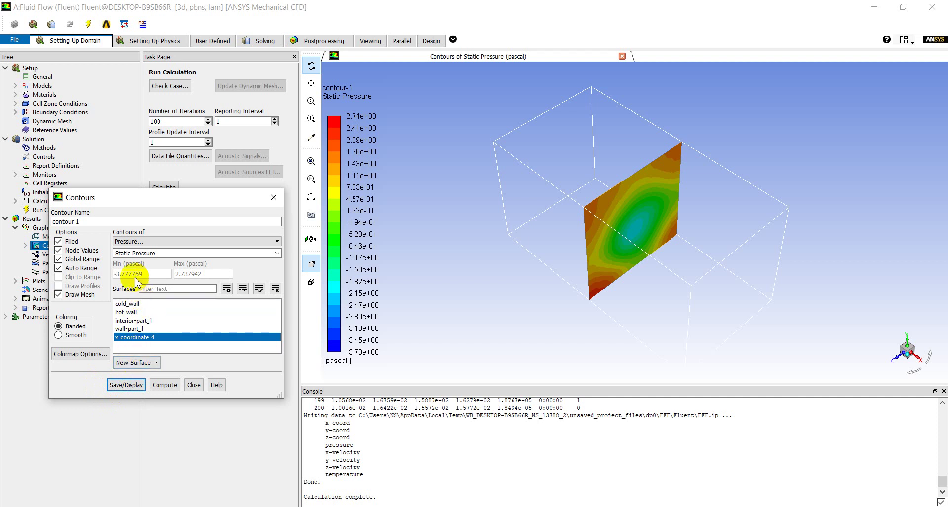
# Step: Switch the filled contours on the x = 0 iso-surface to Static Temperature and examine the plot
pyautogui.click(156, 242)
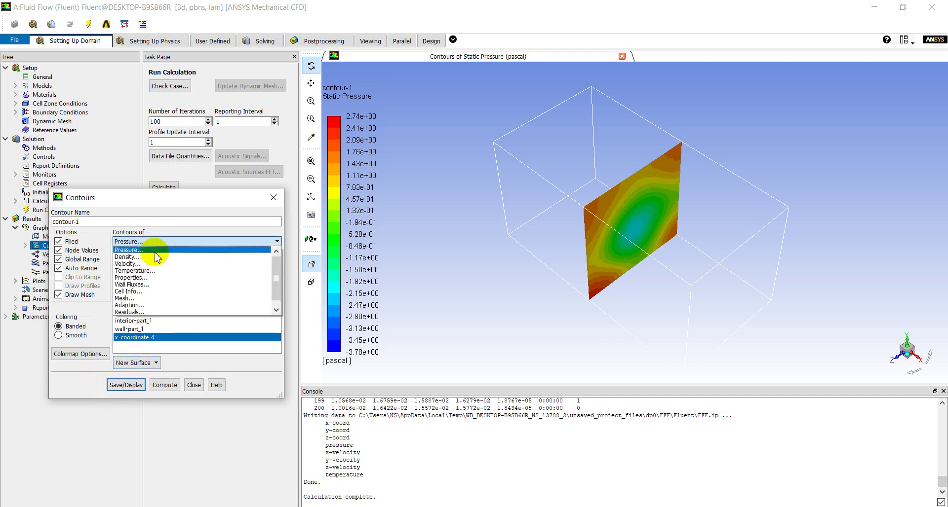
pyautogui.click(156, 271)
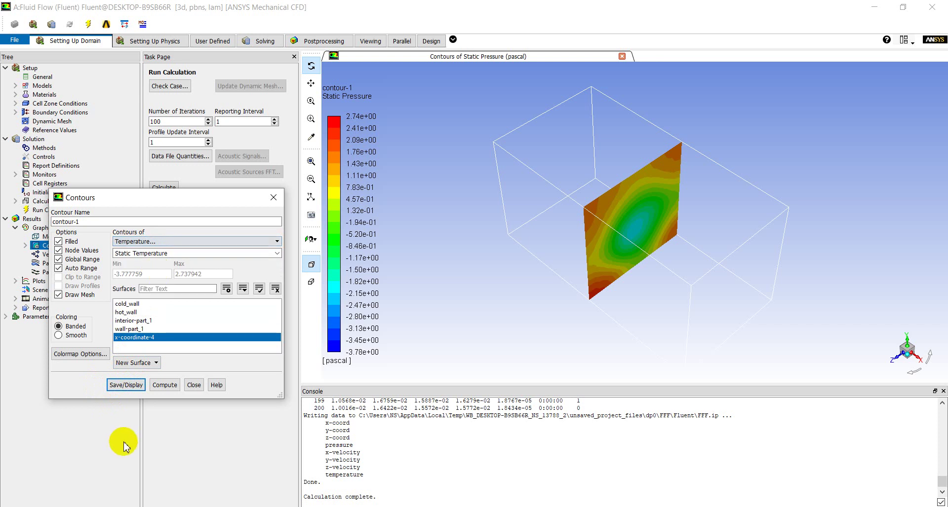
pyautogui.click(120, 386)
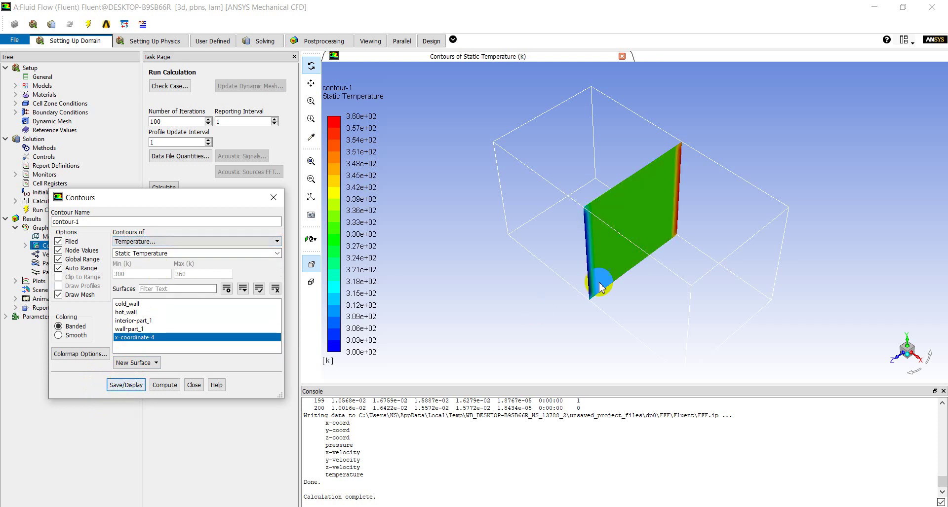
pyautogui.click(607, 264)
pyautogui.click(656, 201)
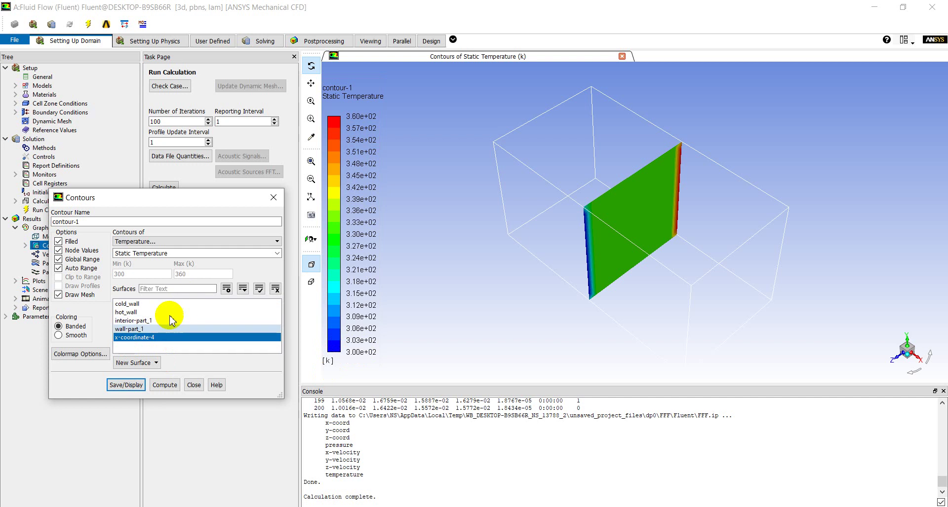
# Step: Display filled Velocity Magnitude contours on the x = 0 iso-surface and close the contour settings
pyautogui.click(187, 241)
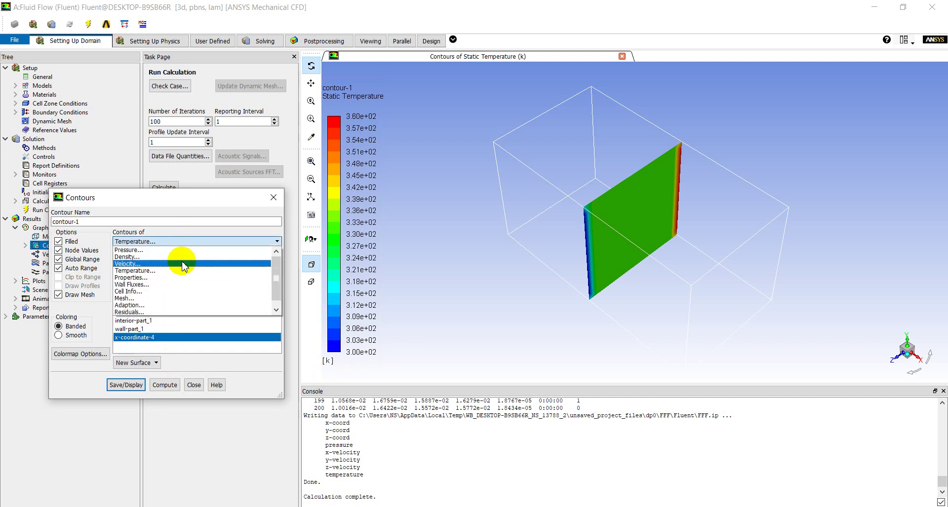
pyautogui.click(183, 265)
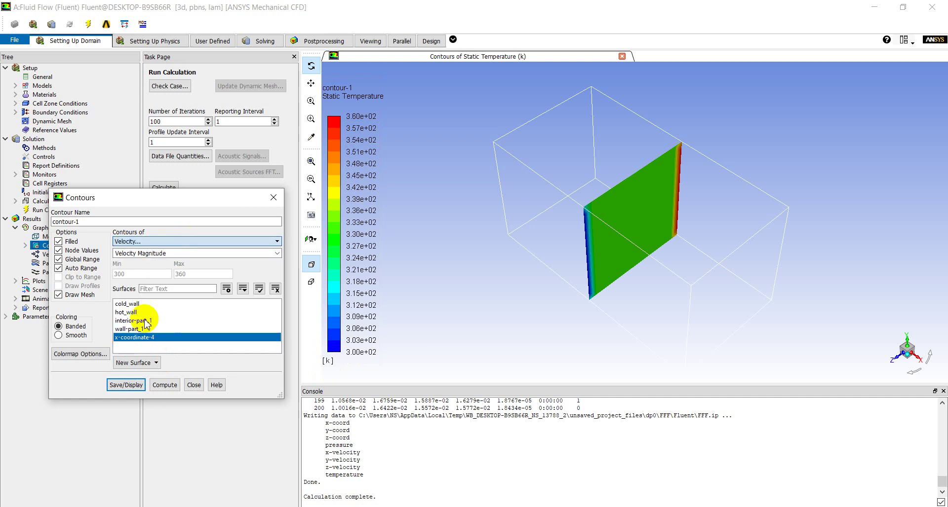
pyautogui.click(126, 385)
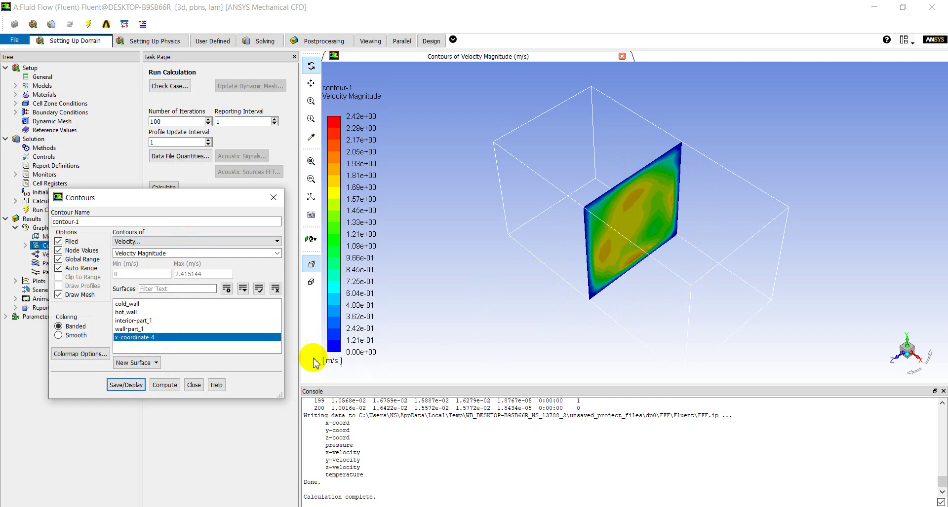
pyautogui.click(194, 385)
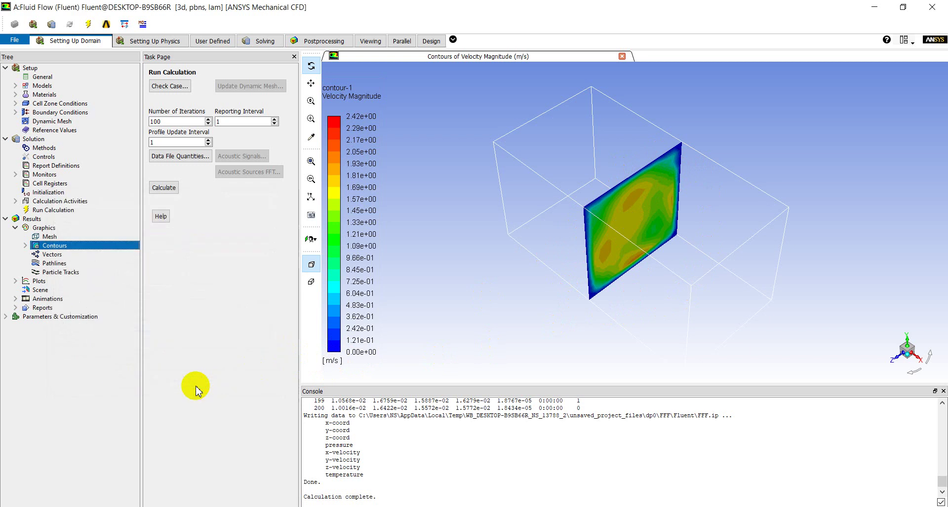
# Step: Display velocity vectors colored by Velocity Magnitude on the x = 0 iso-surface
pyautogui.doubleClick(51, 256)
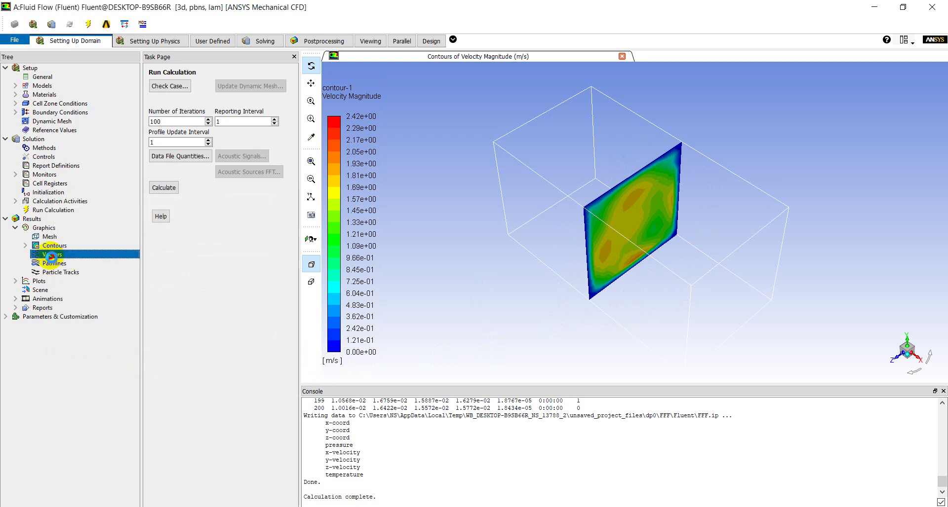
pyautogui.click(232, 374)
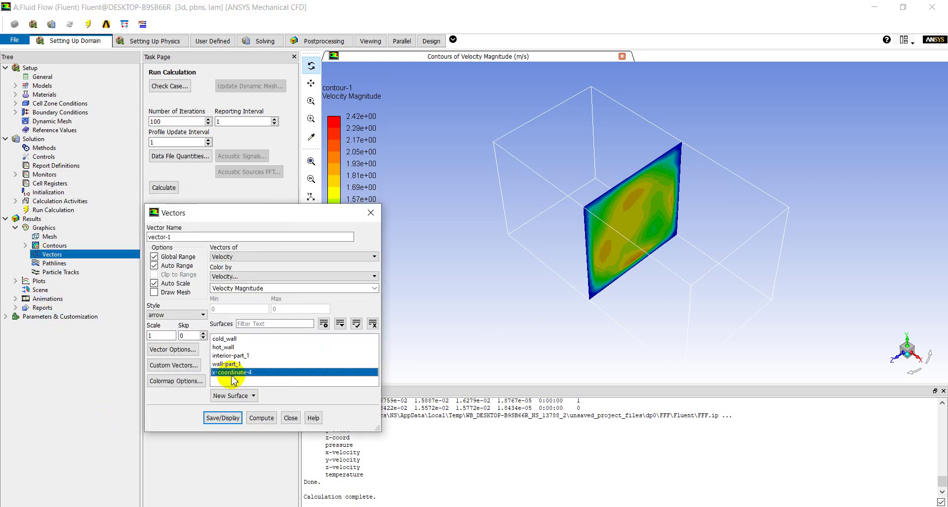
pyautogui.click(232, 418)
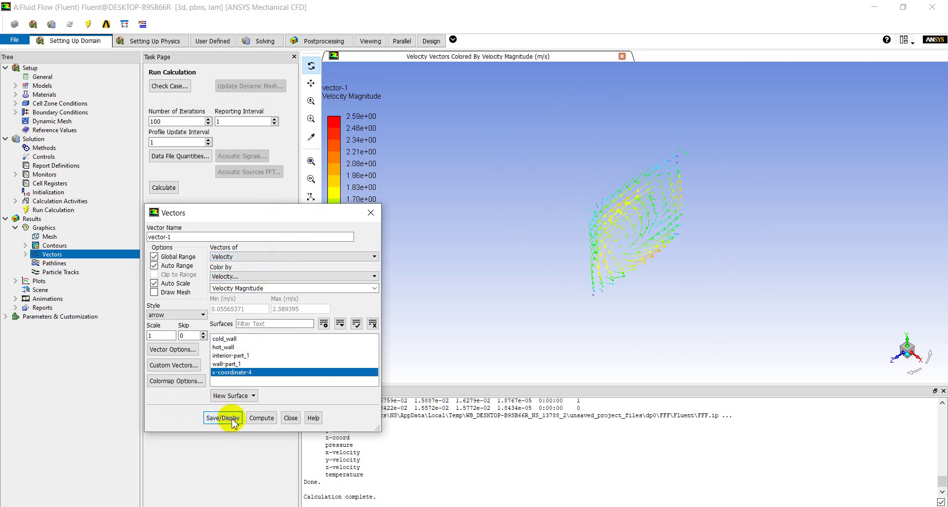
# Step: Add the mesh outline of the cold, hot and remaining walls to the velocity vector plot, redisplay it and examine it up close
pyautogui.click(160, 294)
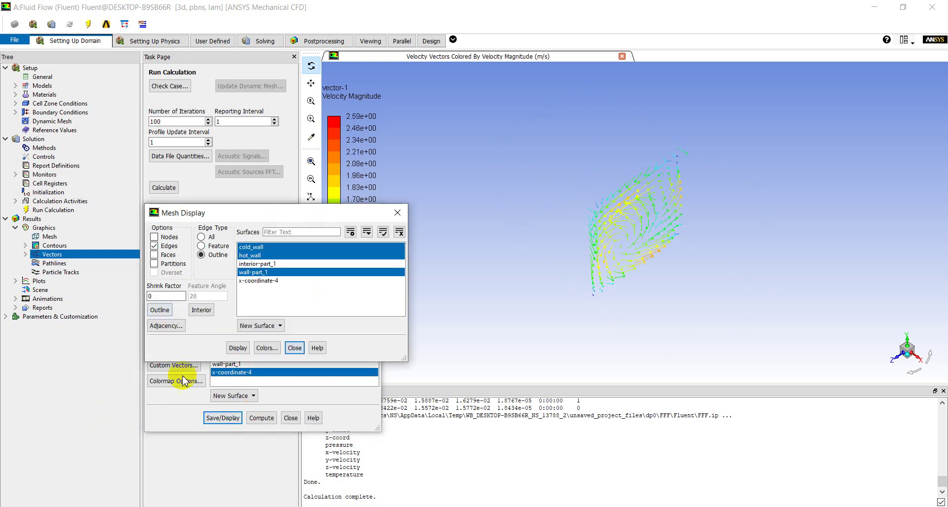
pyautogui.click(238, 348)
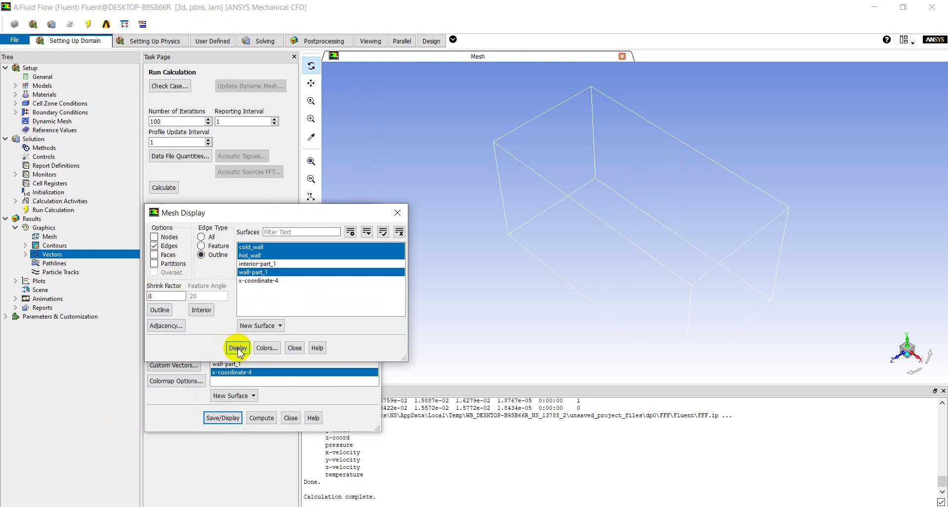
pyautogui.click(294, 348)
pyautogui.click(213, 418)
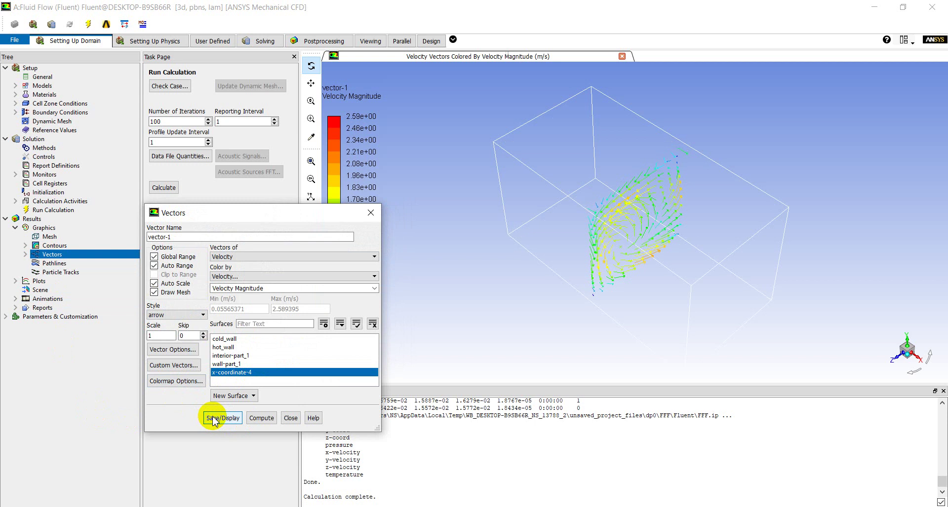
pyautogui.click(291, 419)
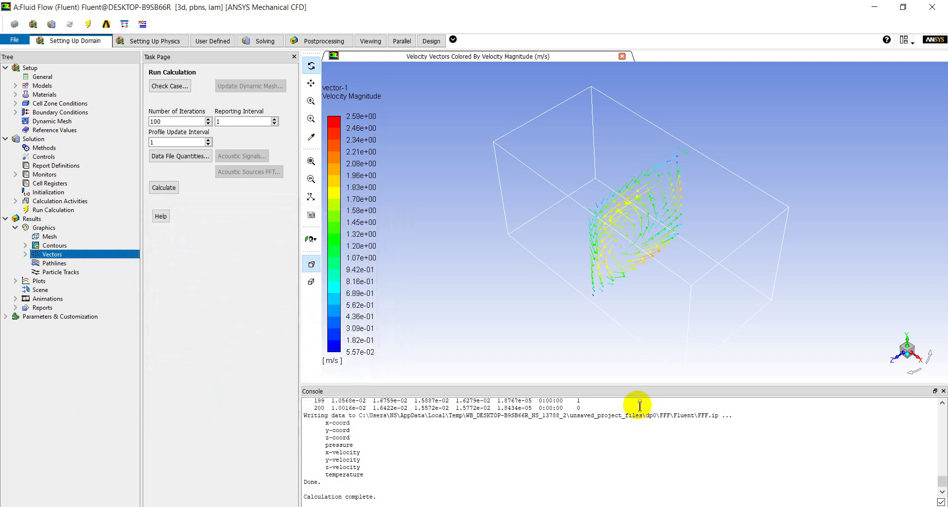
pyautogui.scroll(2, 689, 270)
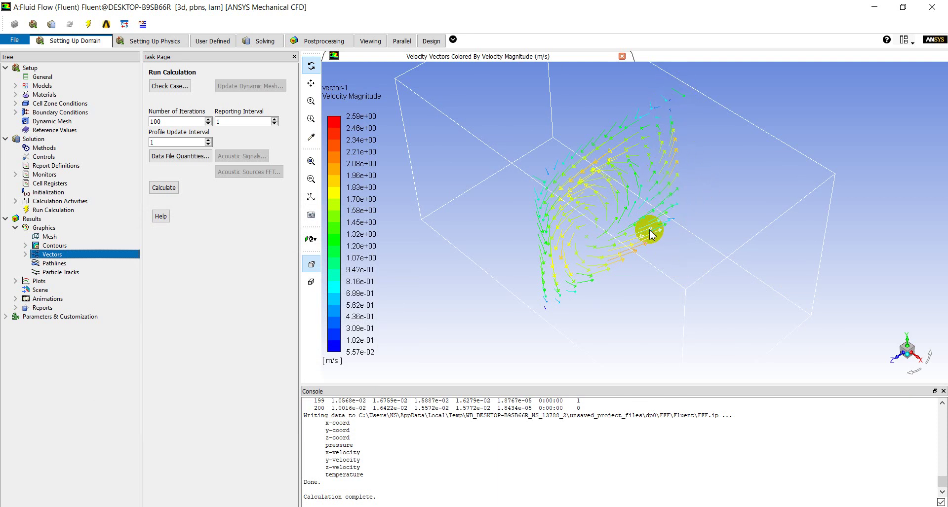
pyautogui.scroll(1, 556, 205)
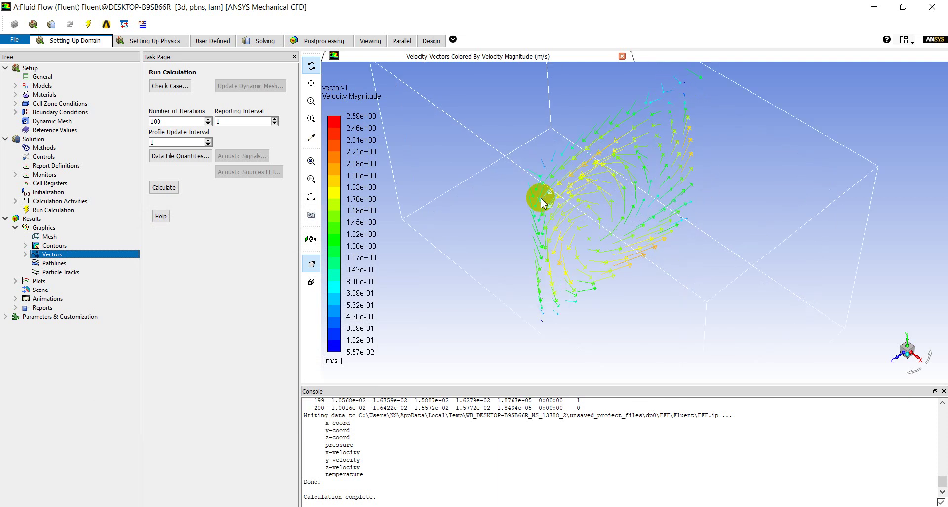